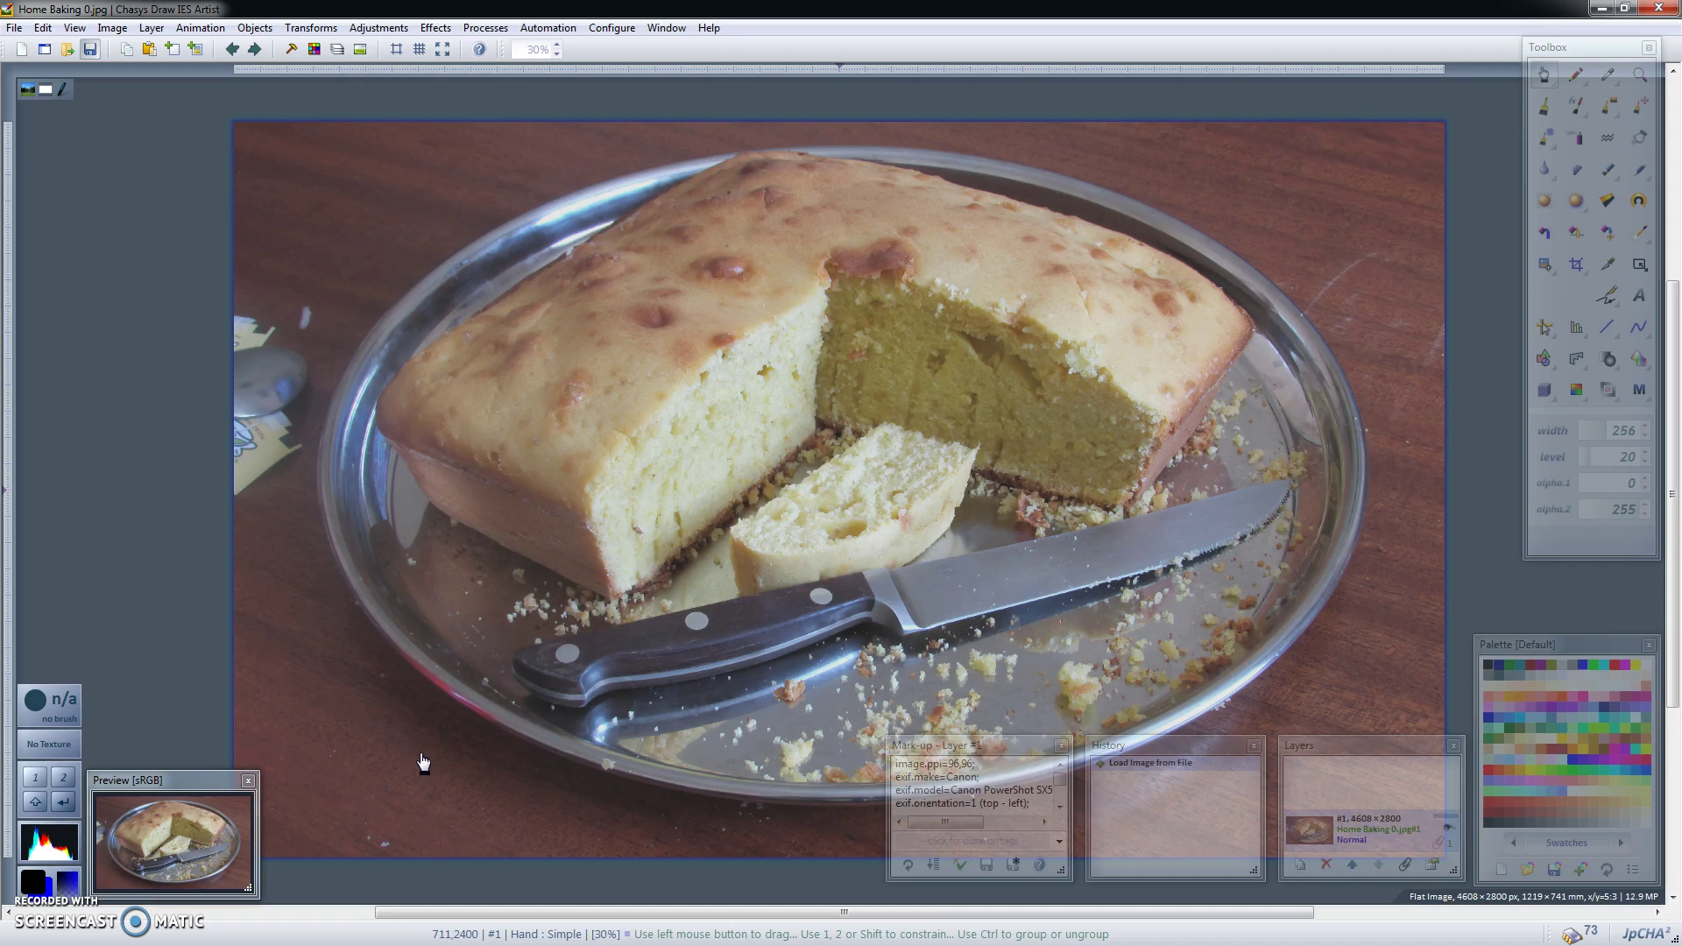
Raise the cake photo's contrast to +20% on all channels with Brightness and Contrast.
{"action": "left_click", "coordinate": [526, 79]}
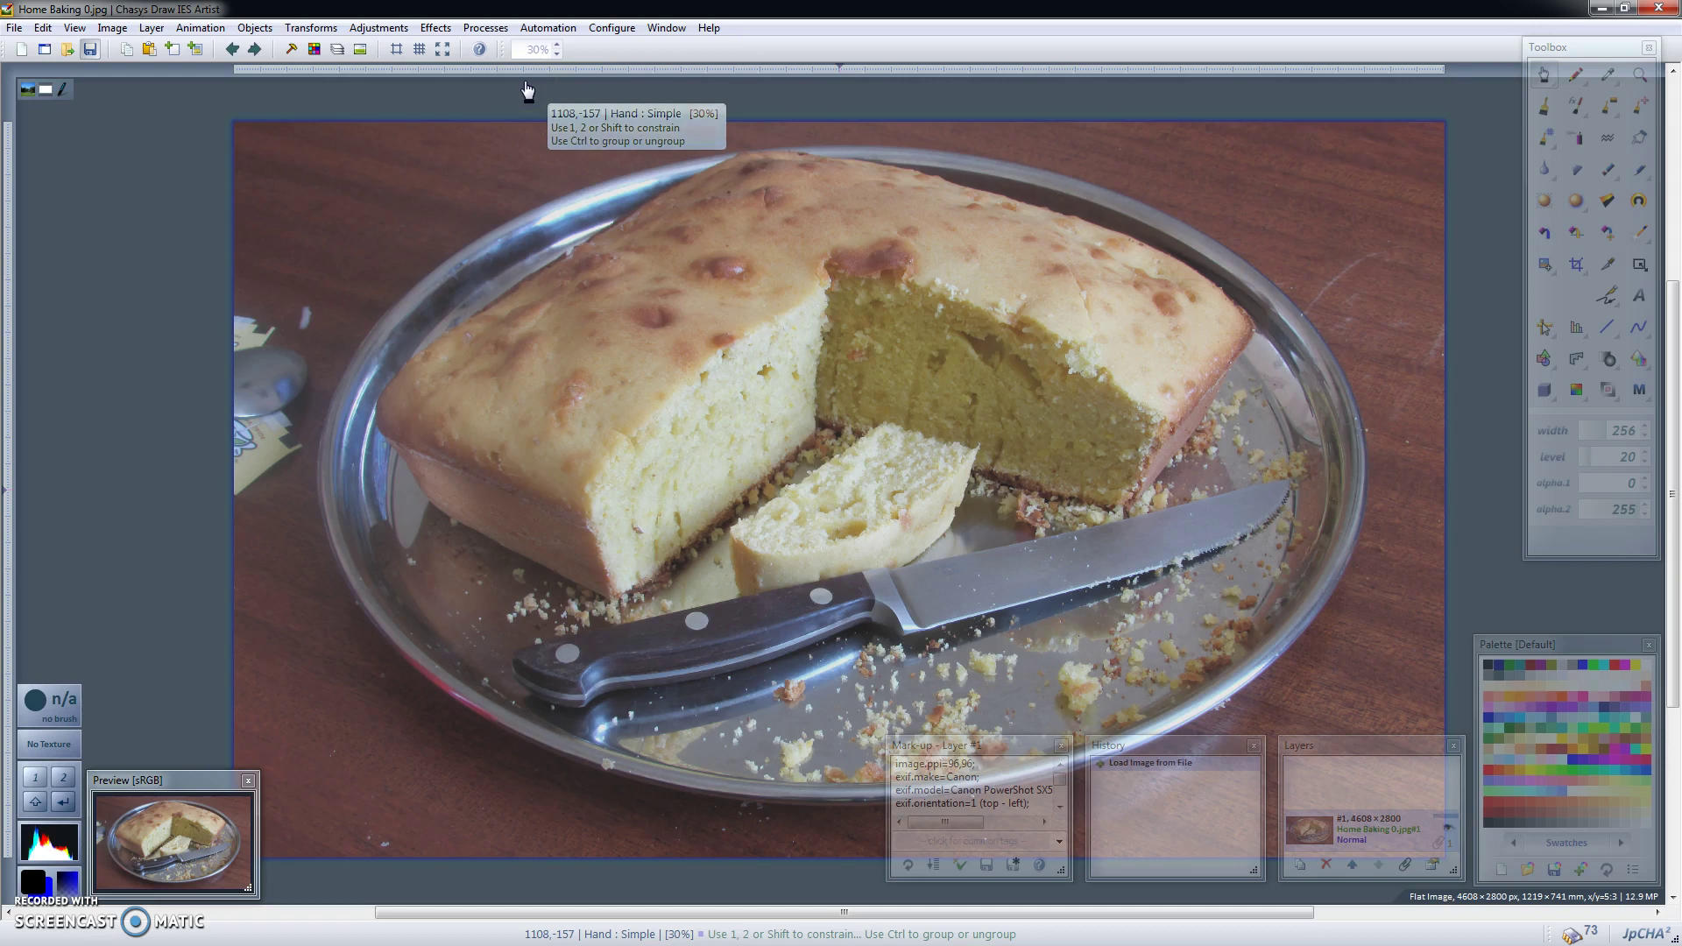
{"action": "left_click", "coordinate": [398, 27]}
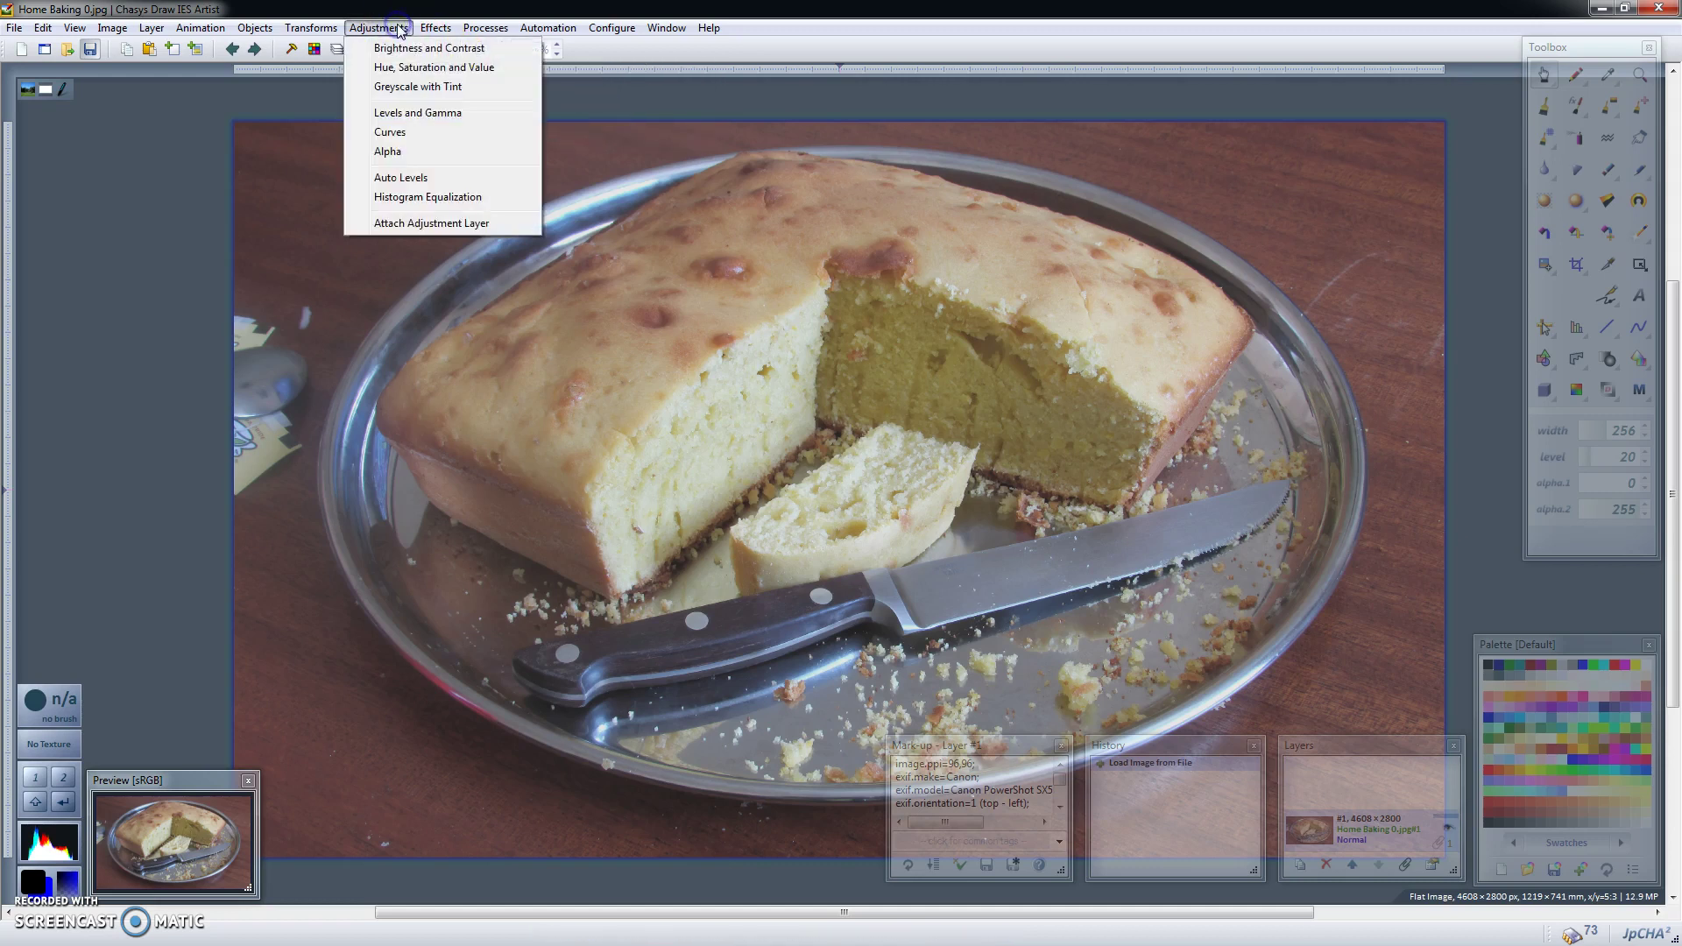
{"action": "left_click", "coordinate": [415, 49]}
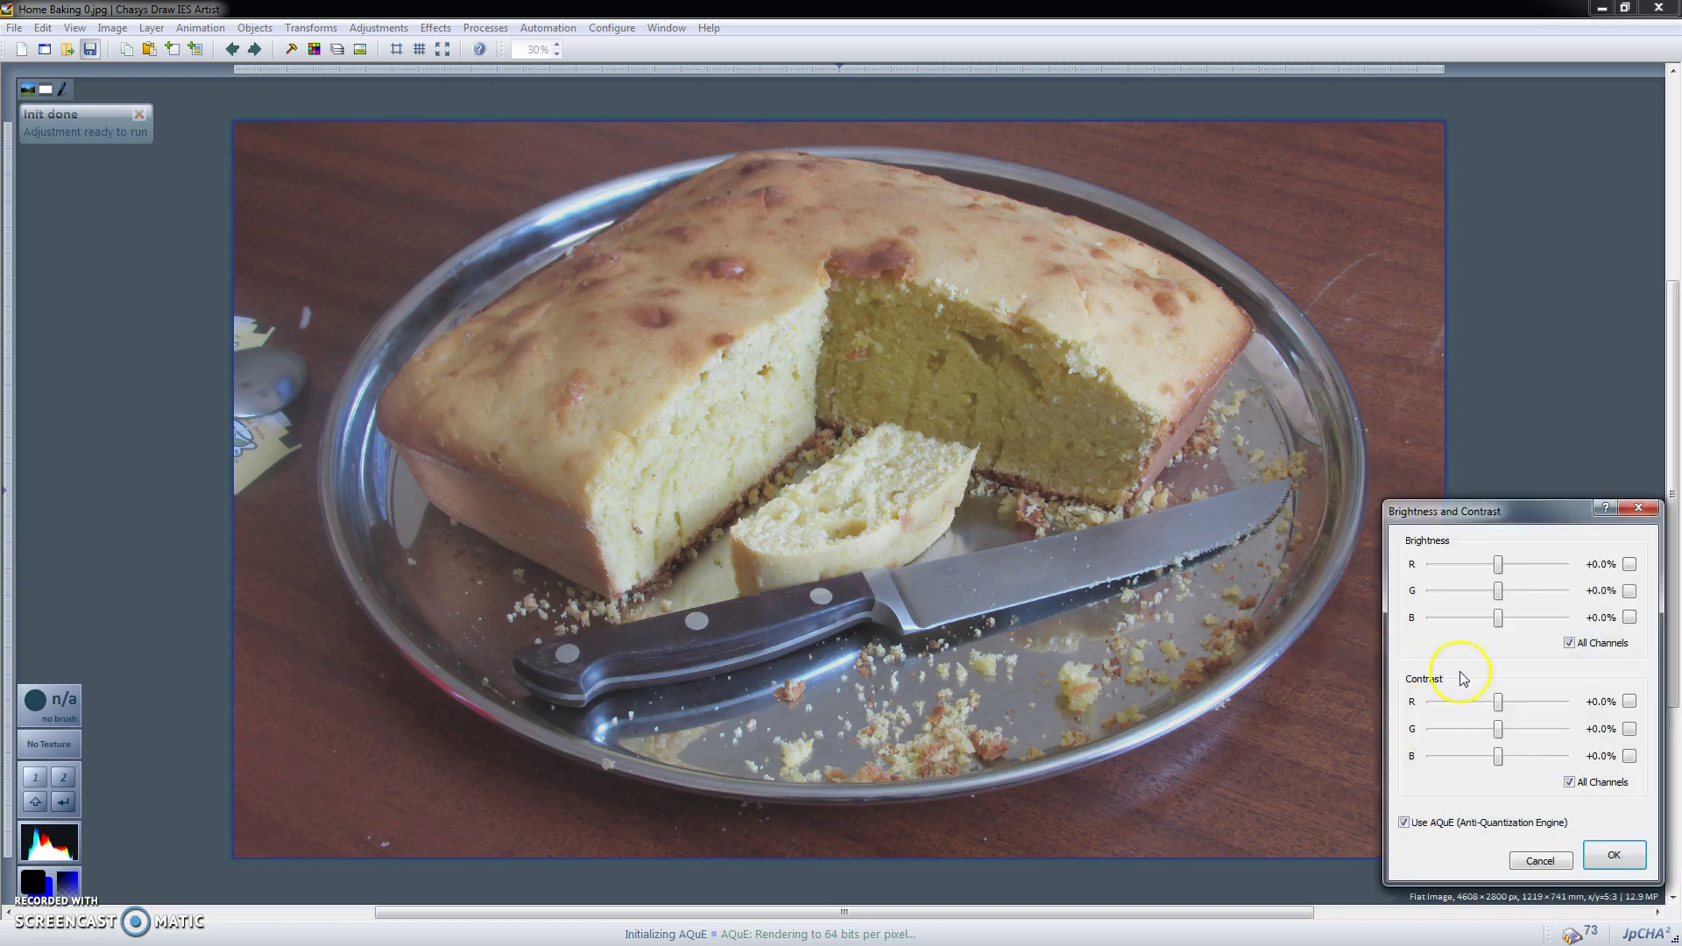
{"action": "left_click", "coordinate": [1512, 701]}
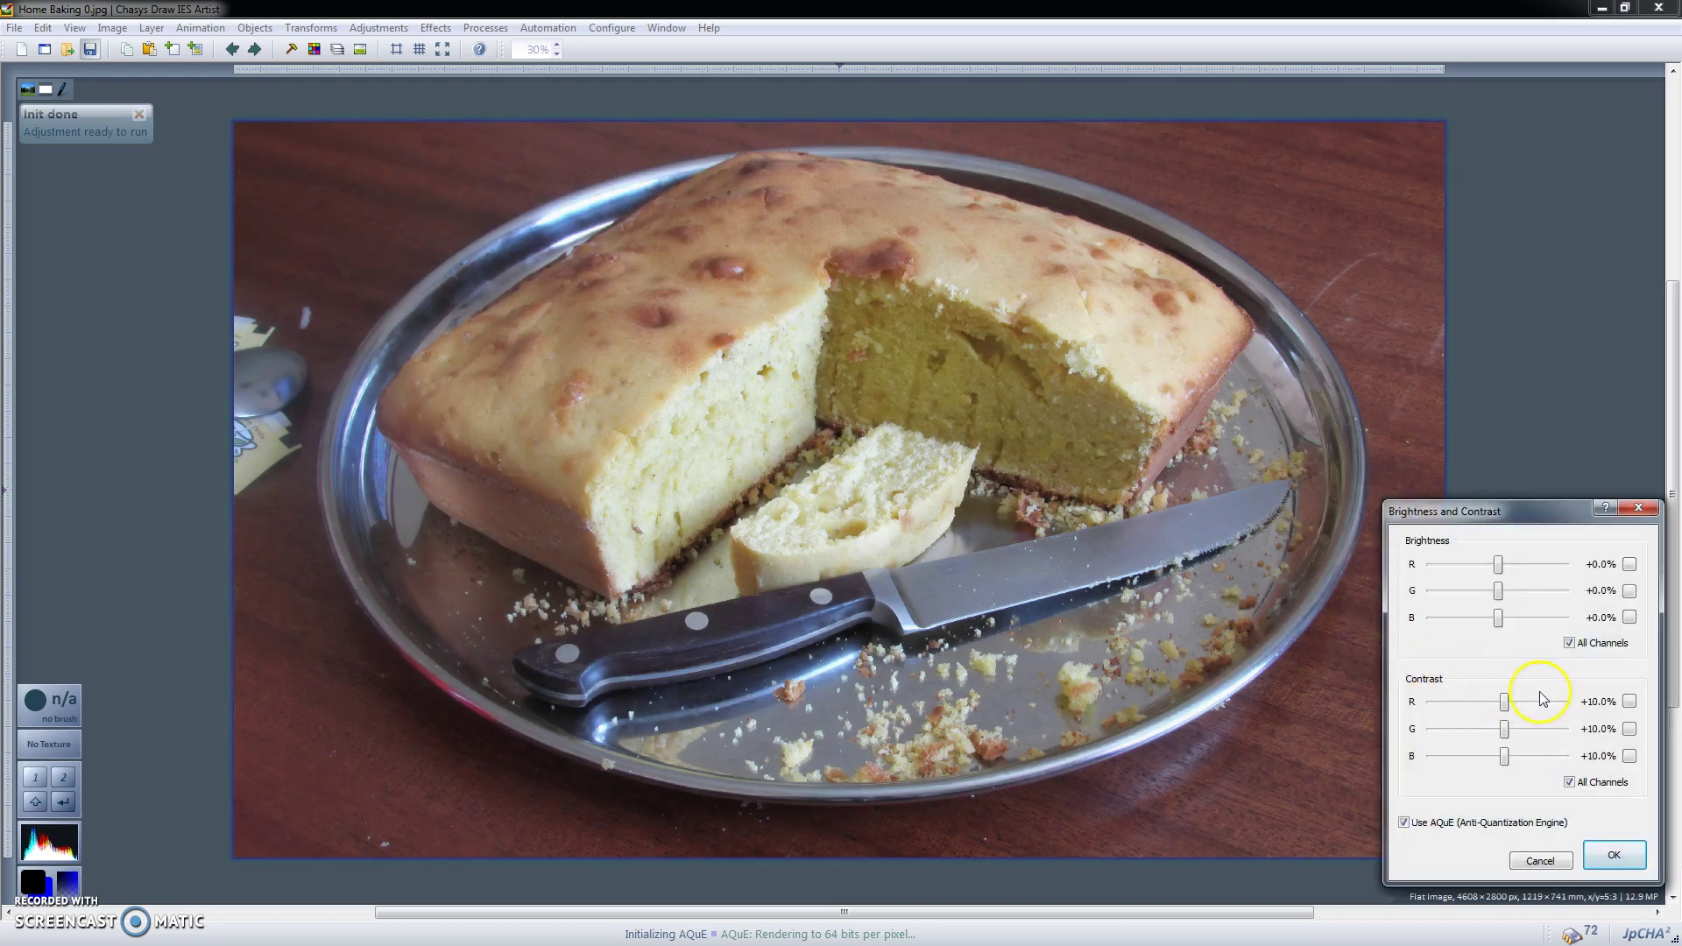
{"action": "left_click", "coordinate": [1539, 701]}
{"action": "left_click", "coordinate": [1613, 853]}
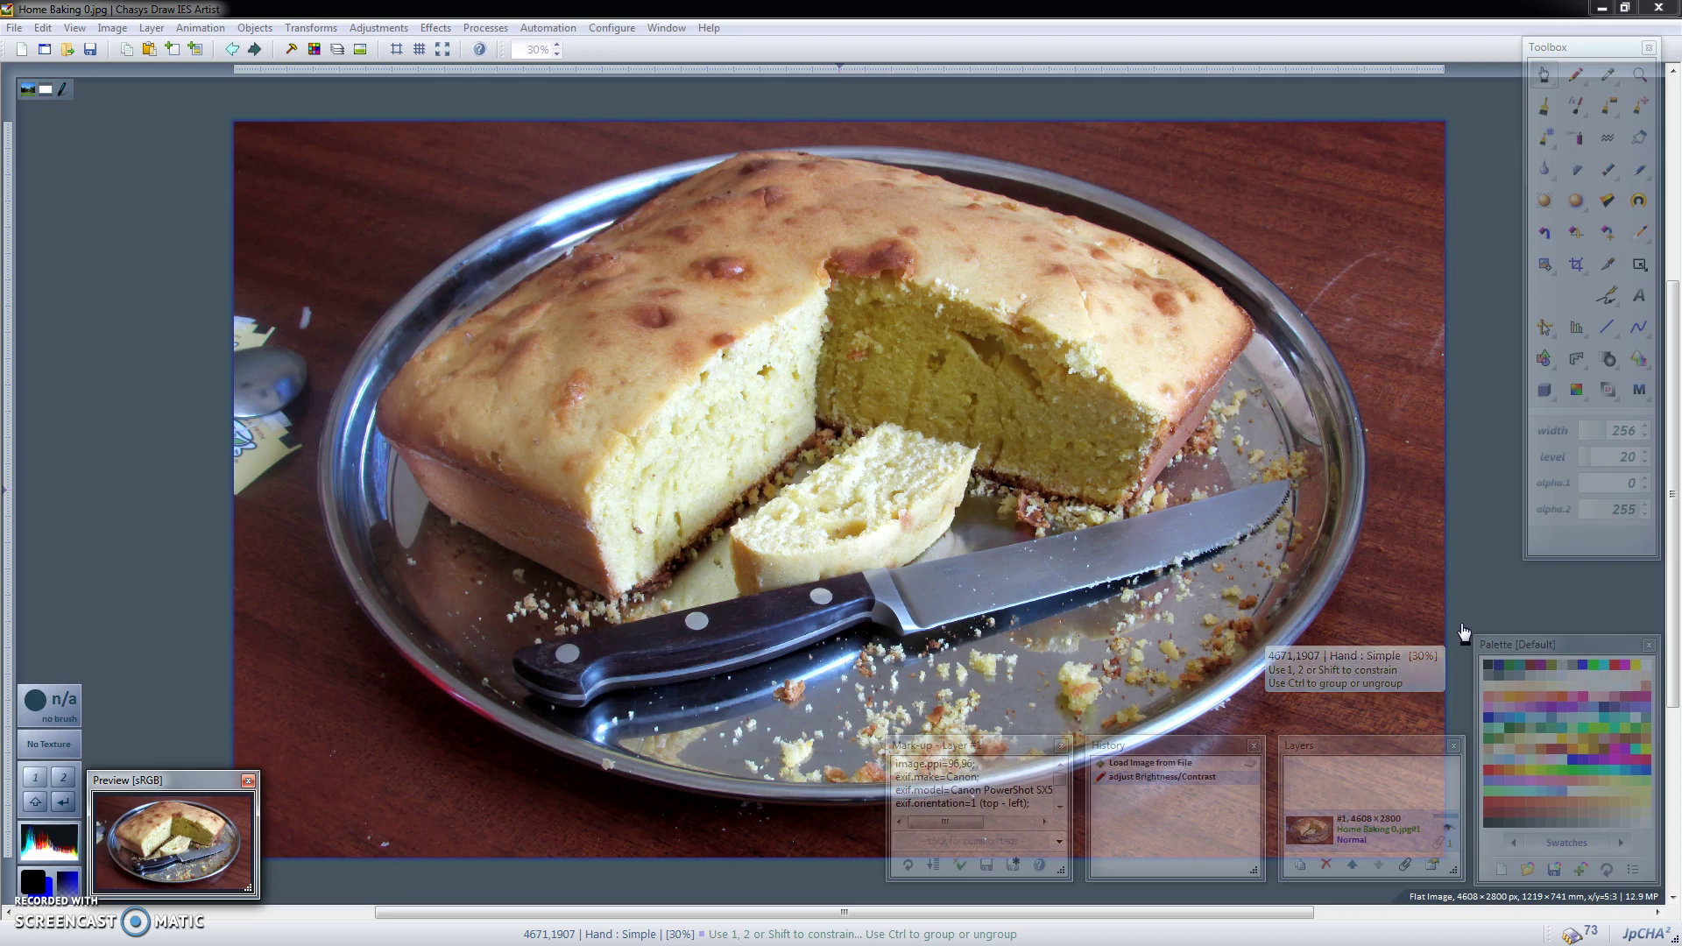
Step the history back to 'Load Image from File', undoing the Brightness/Contrast change.
{"action": "left_click", "coordinate": [1217, 766]}
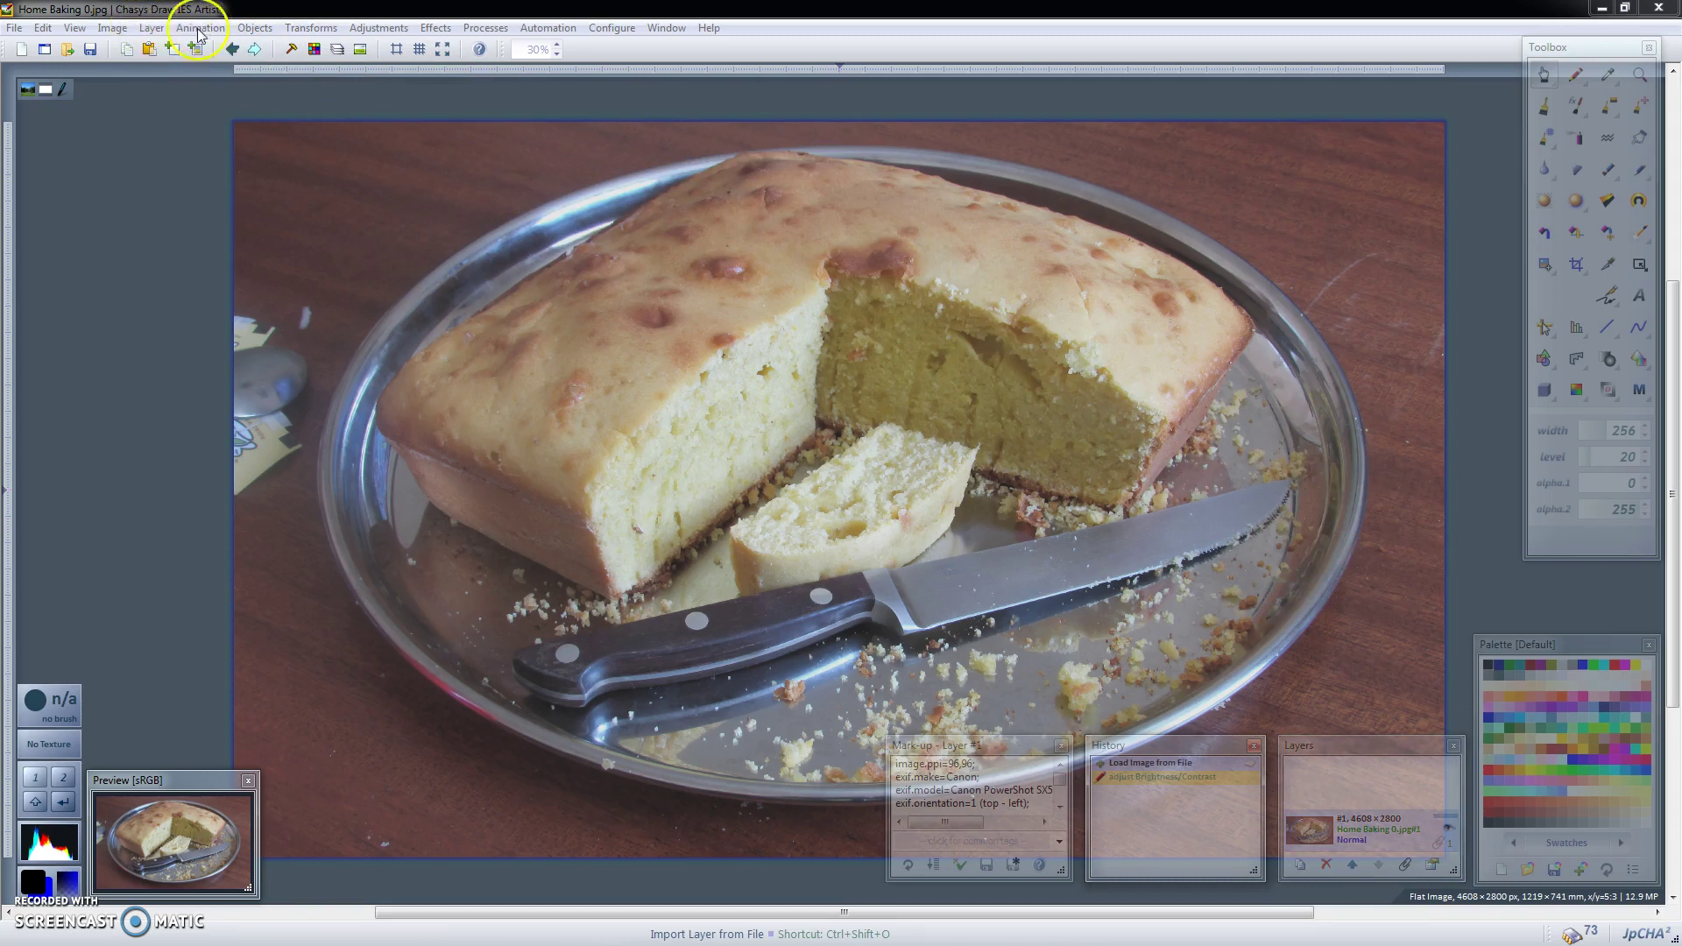
Create a new 4608 × 2800 adjustment layer through Layer > New.
{"action": "left_click", "coordinate": [150, 28]}
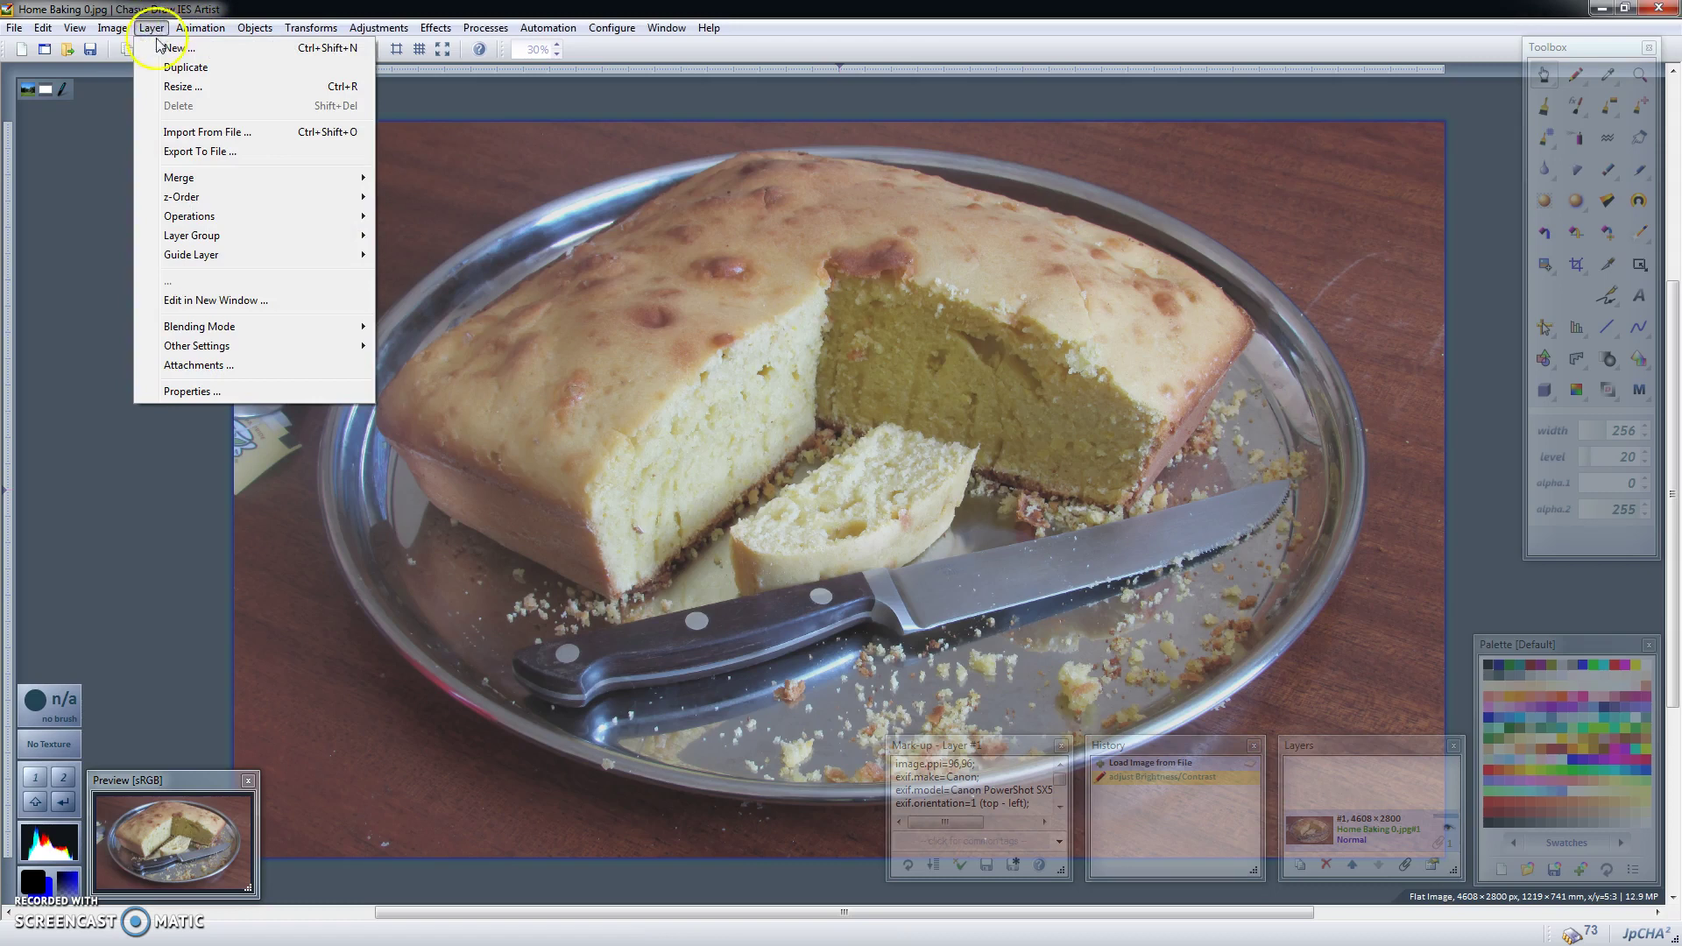
{"action": "left_click", "coordinate": [172, 49]}
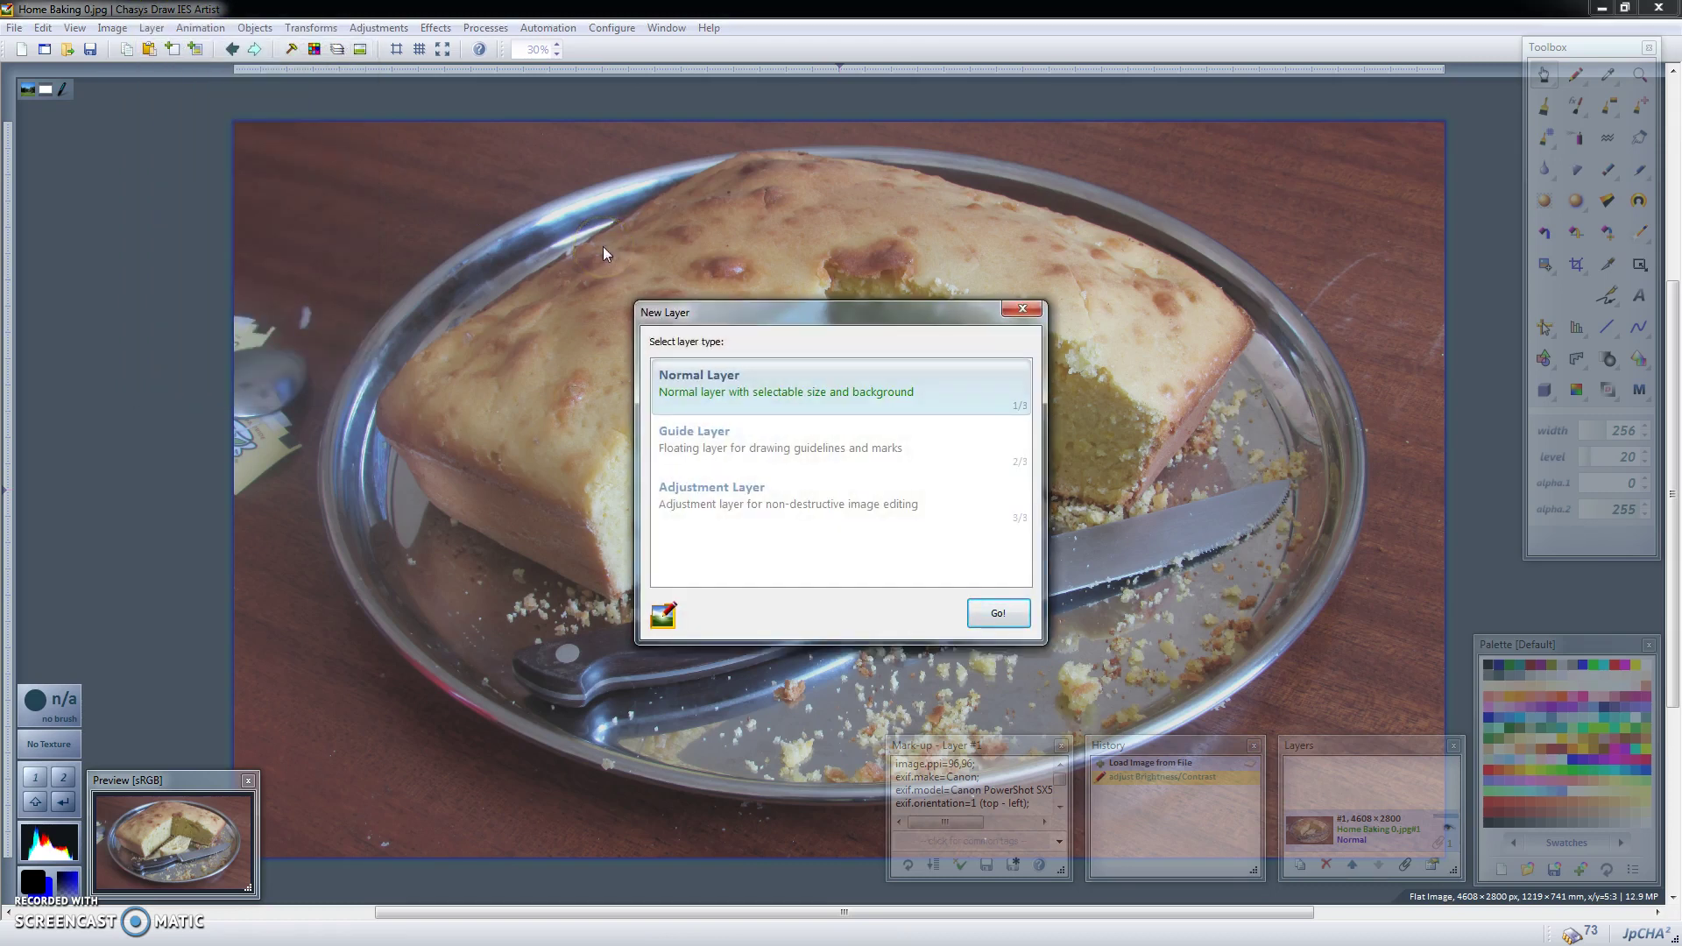
{"action": "left_click", "coordinate": [832, 498]}
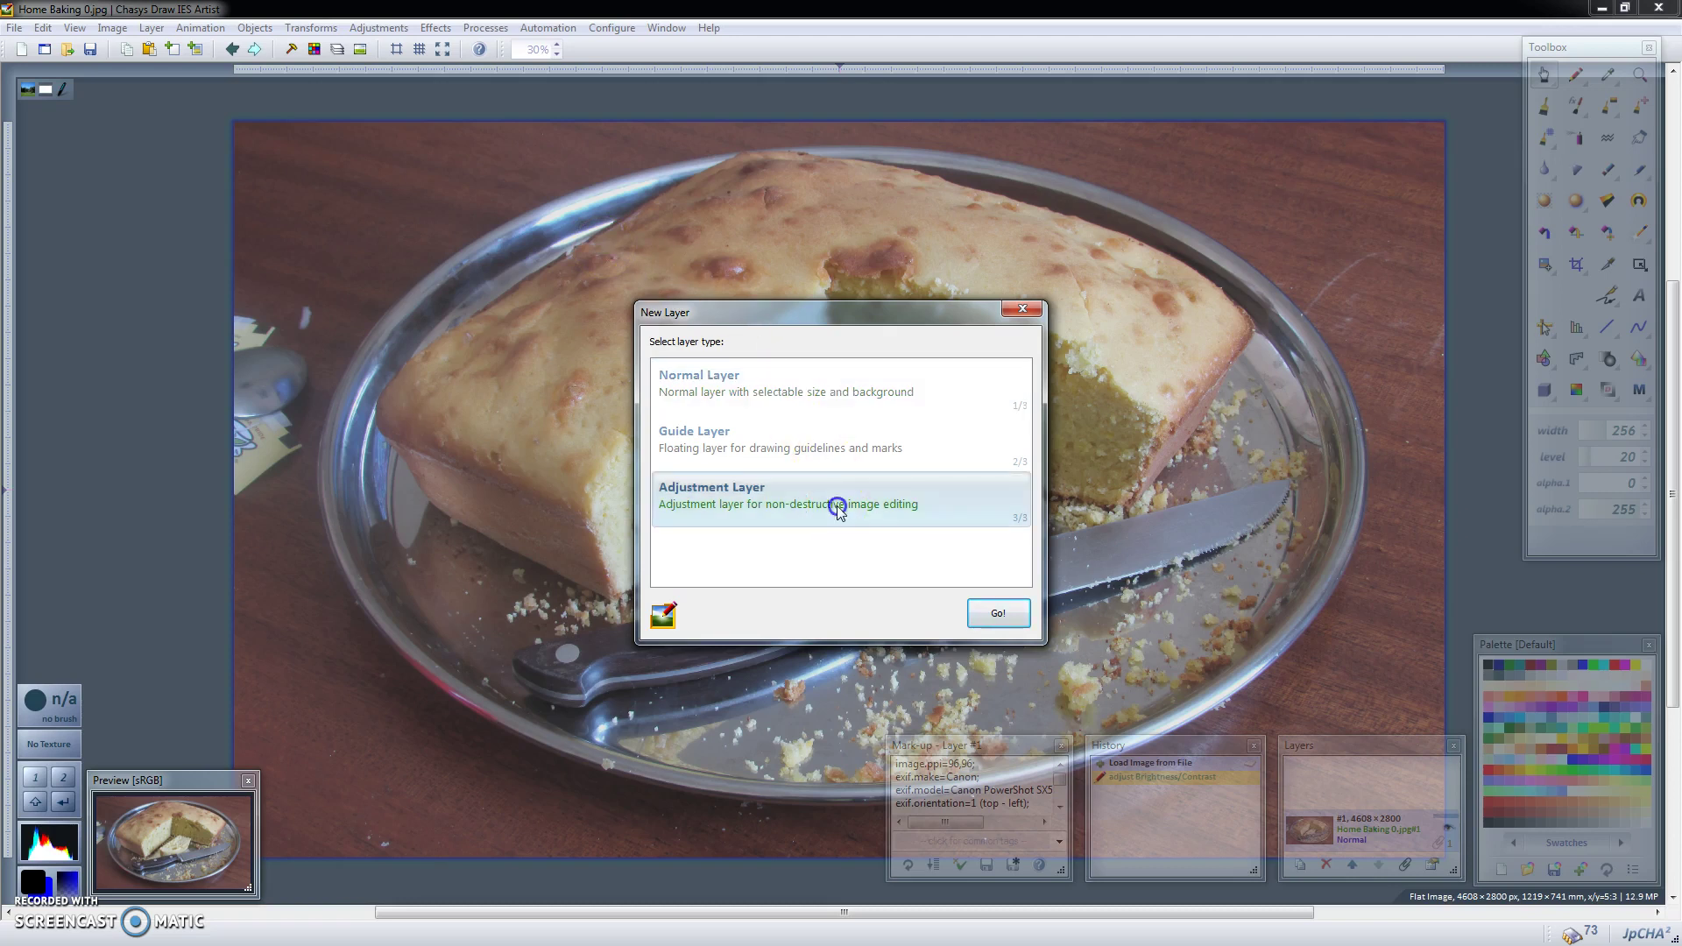
{"action": "left_click", "coordinate": [976, 615]}
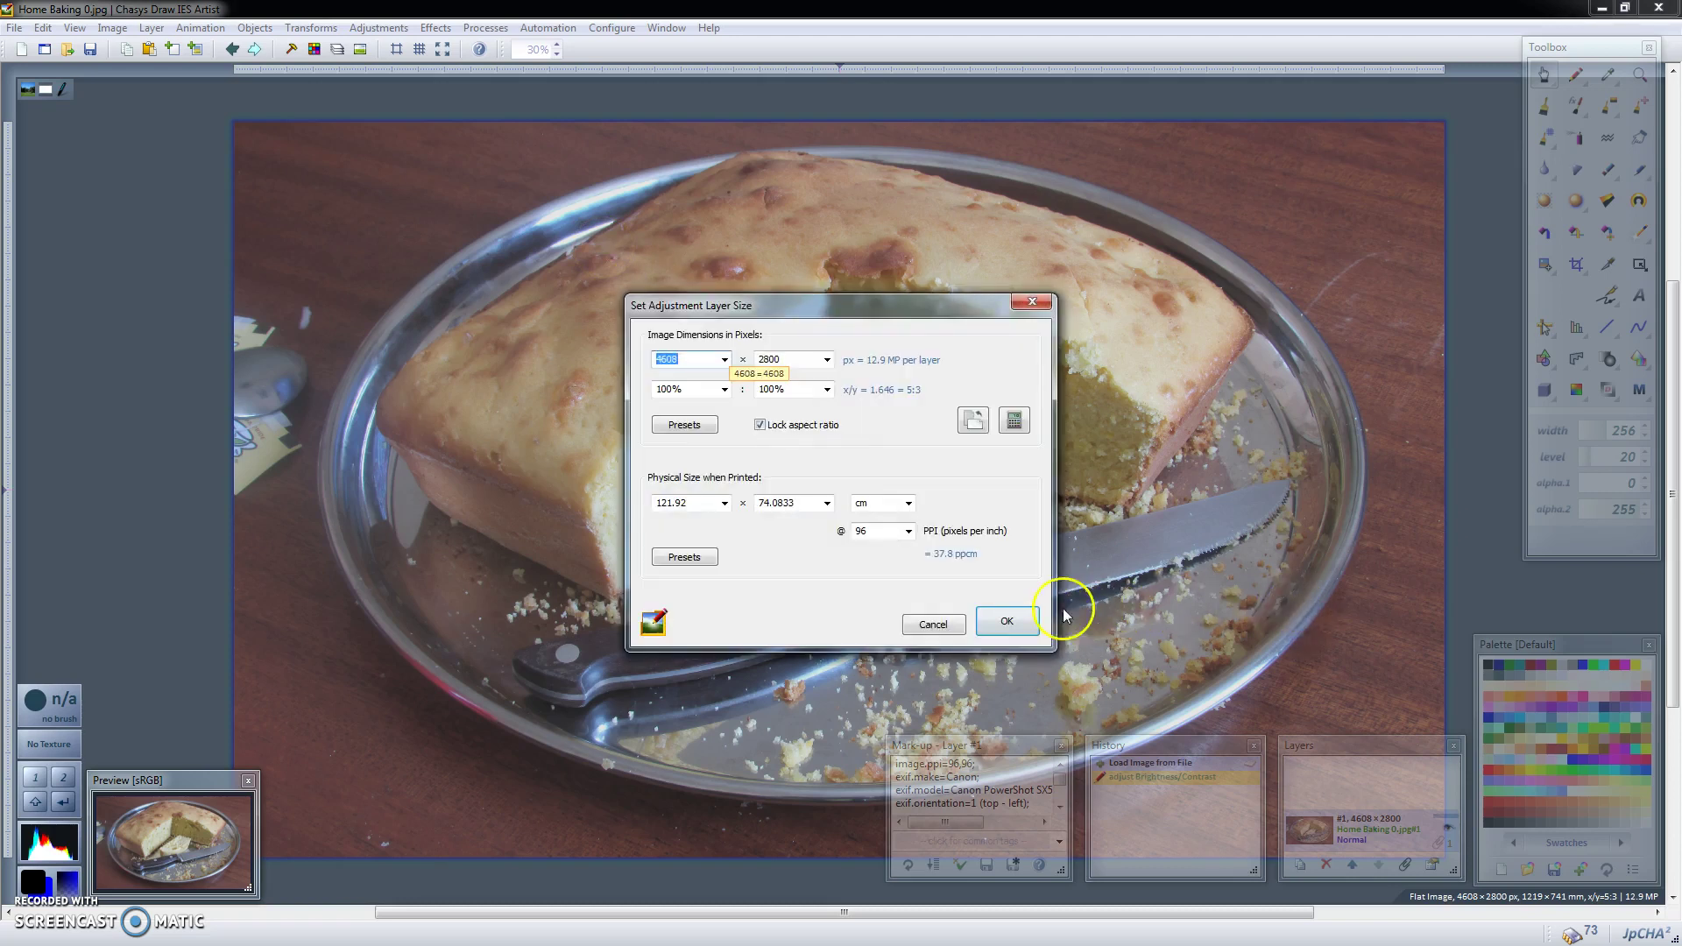
{"action": "left_click", "coordinate": [1016, 620]}
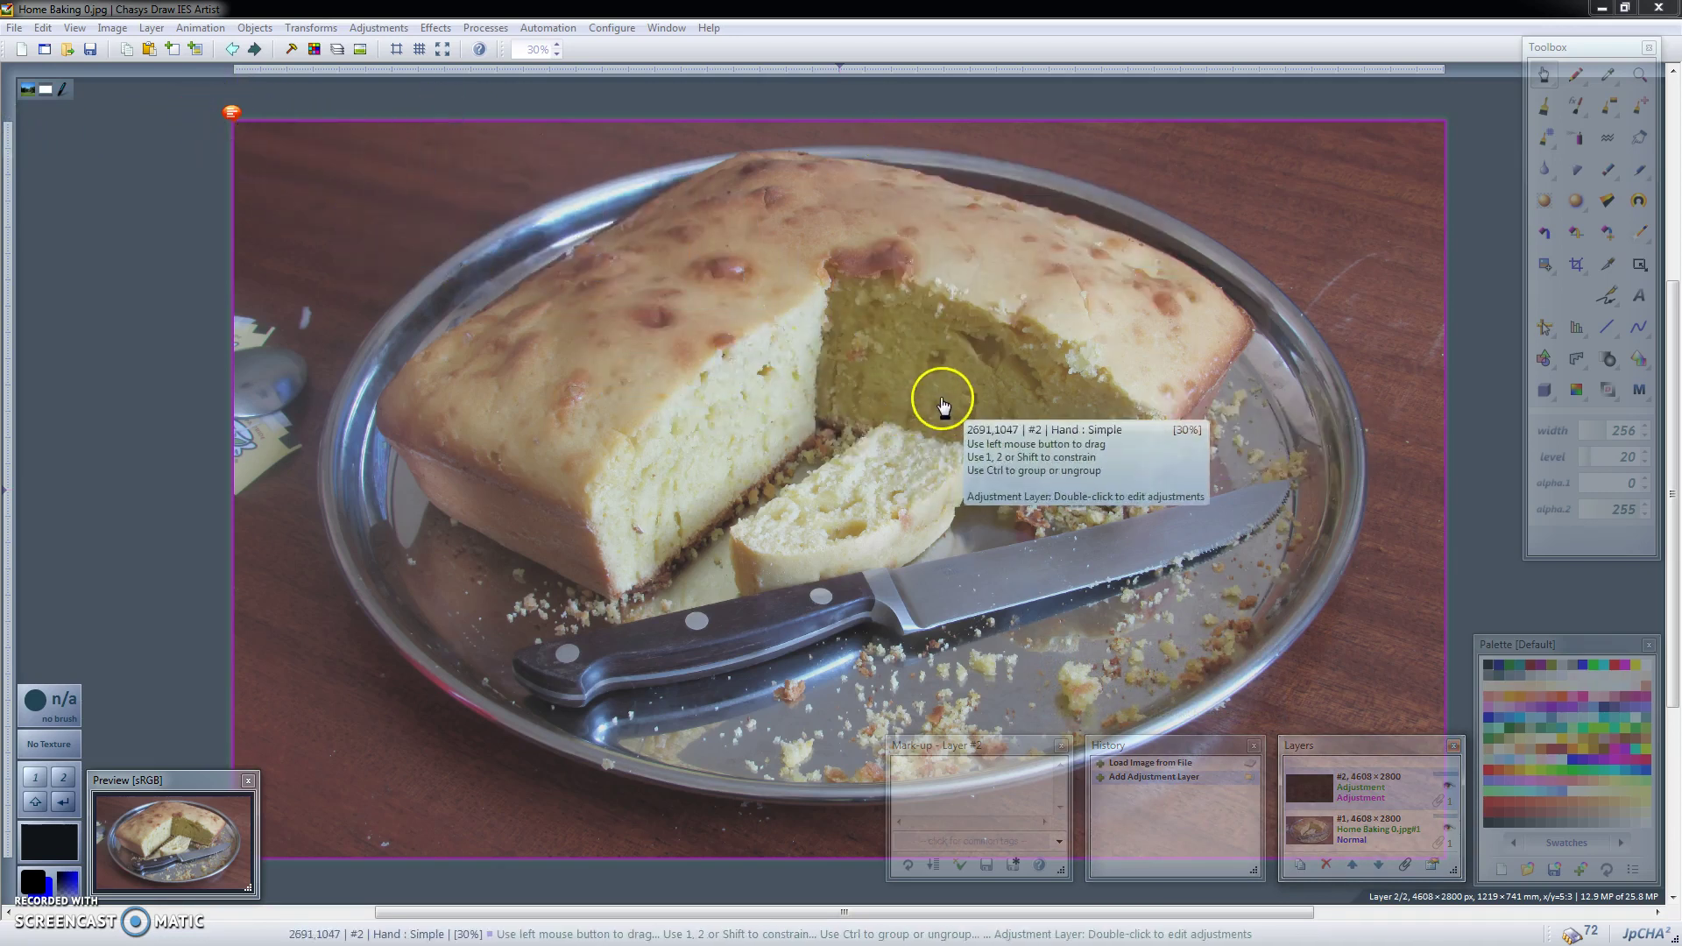
Keep the adjustment layer on Brightness and Contrast with contrast at +20% on all channels.
{"action": "double_click", "coordinate": [1175, 214]}
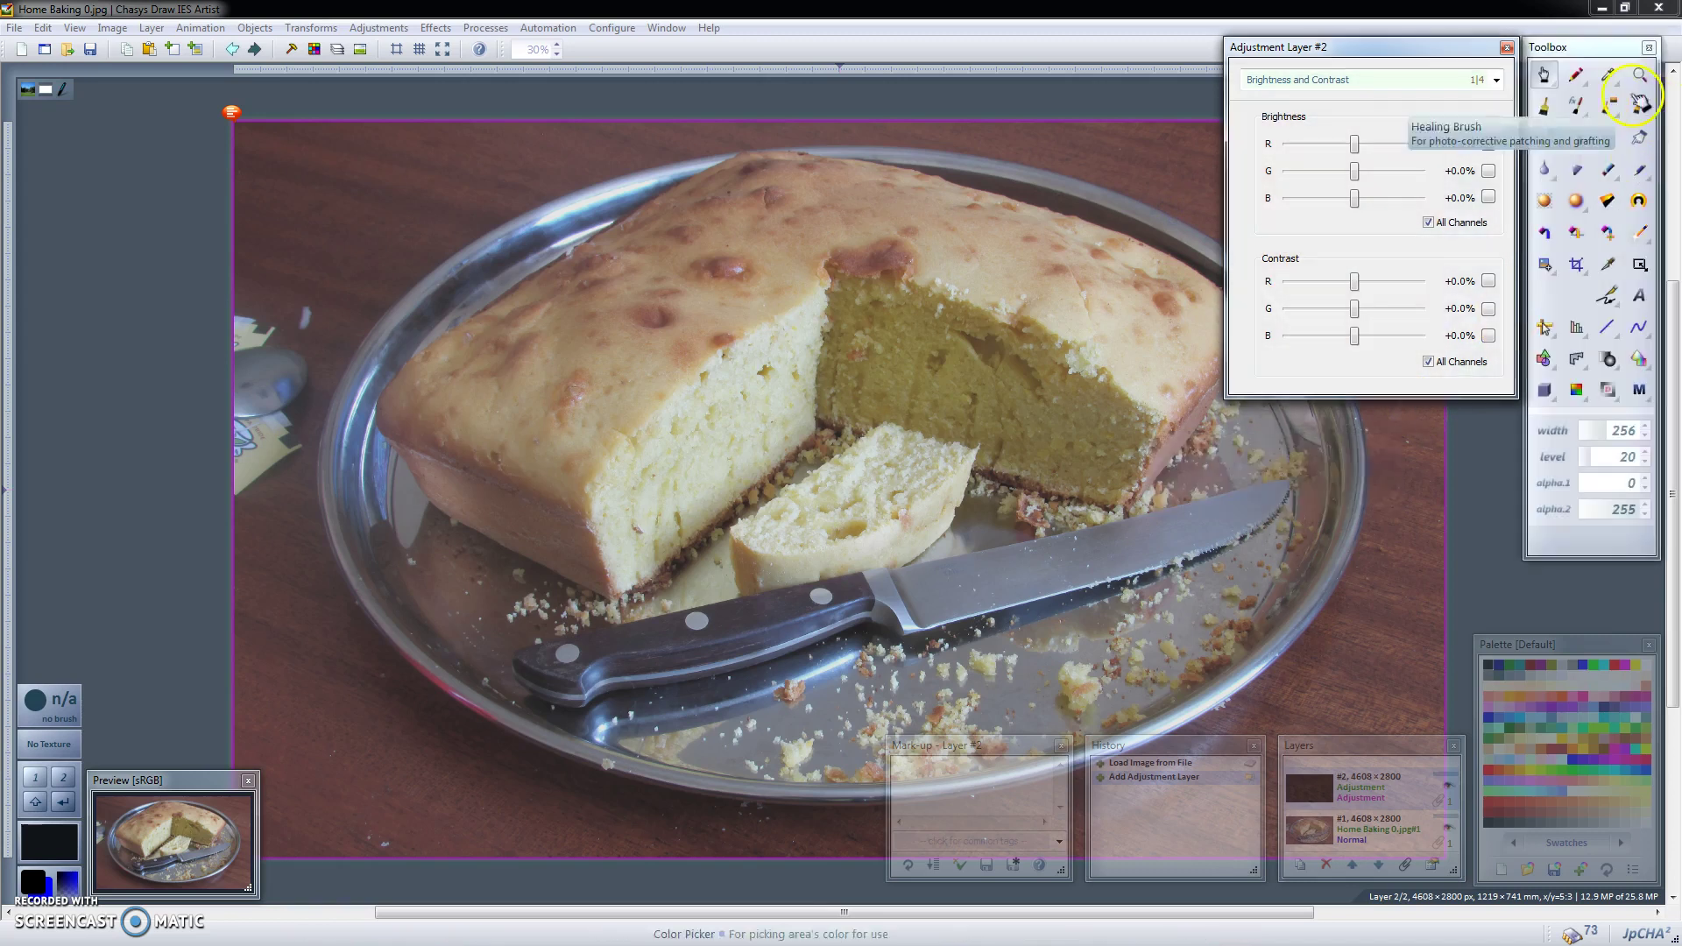
{"action": "left_click", "coordinate": [1476, 80]}
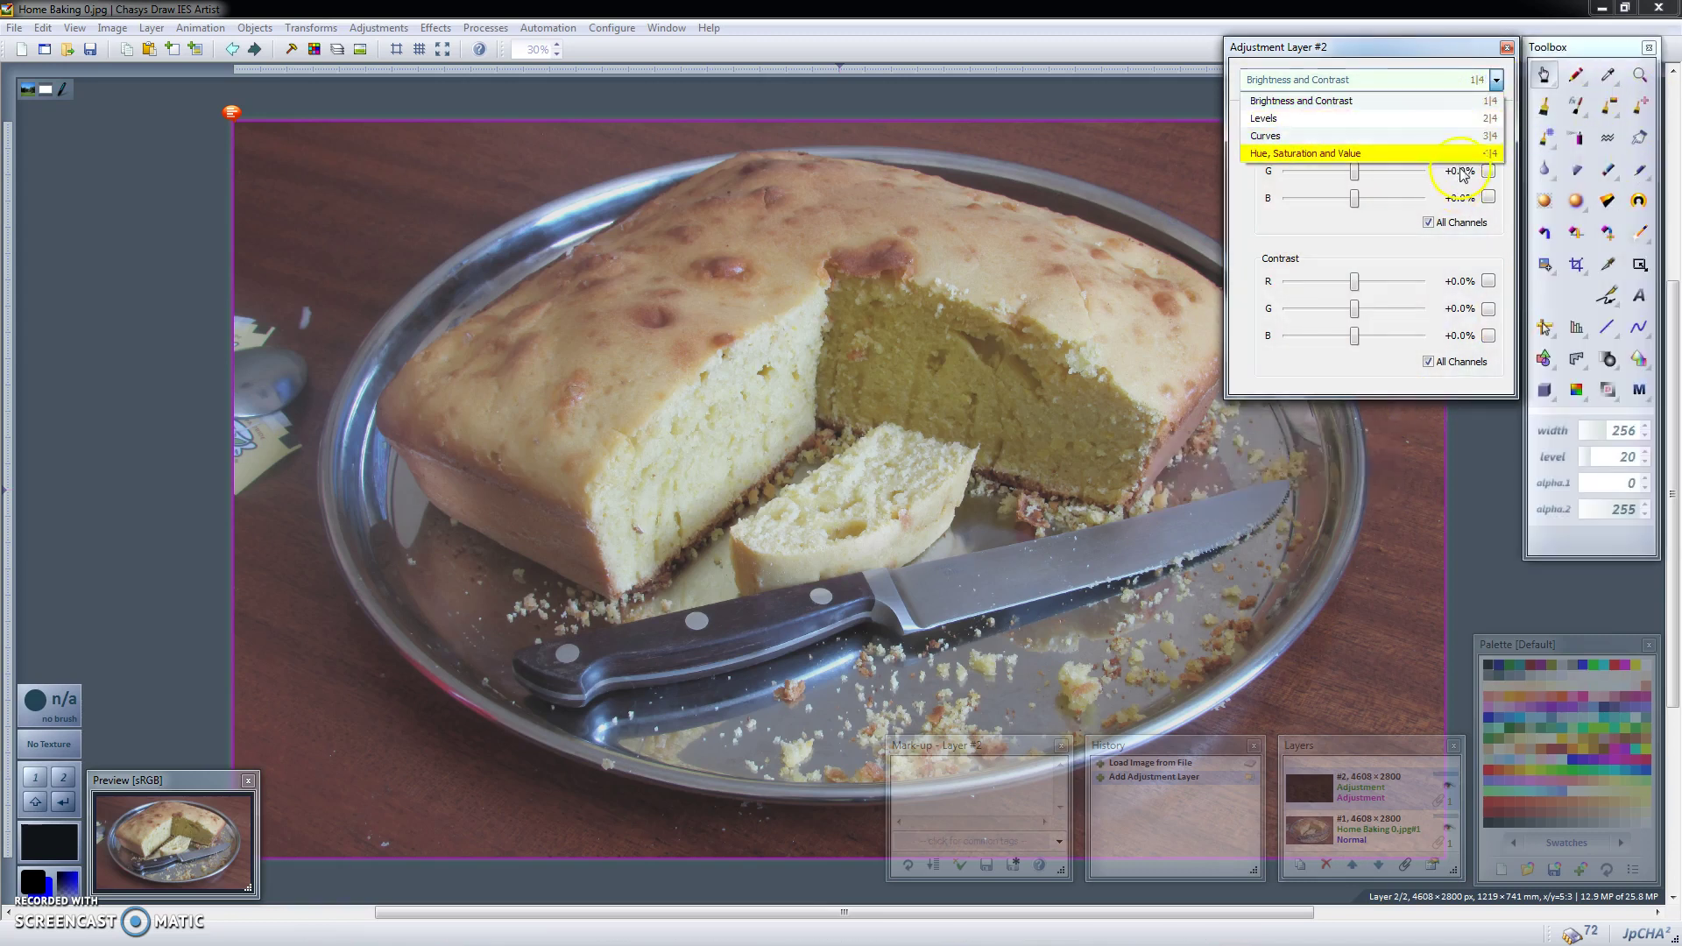
{"action": "left_click", "coordinate": [1454, 84]}
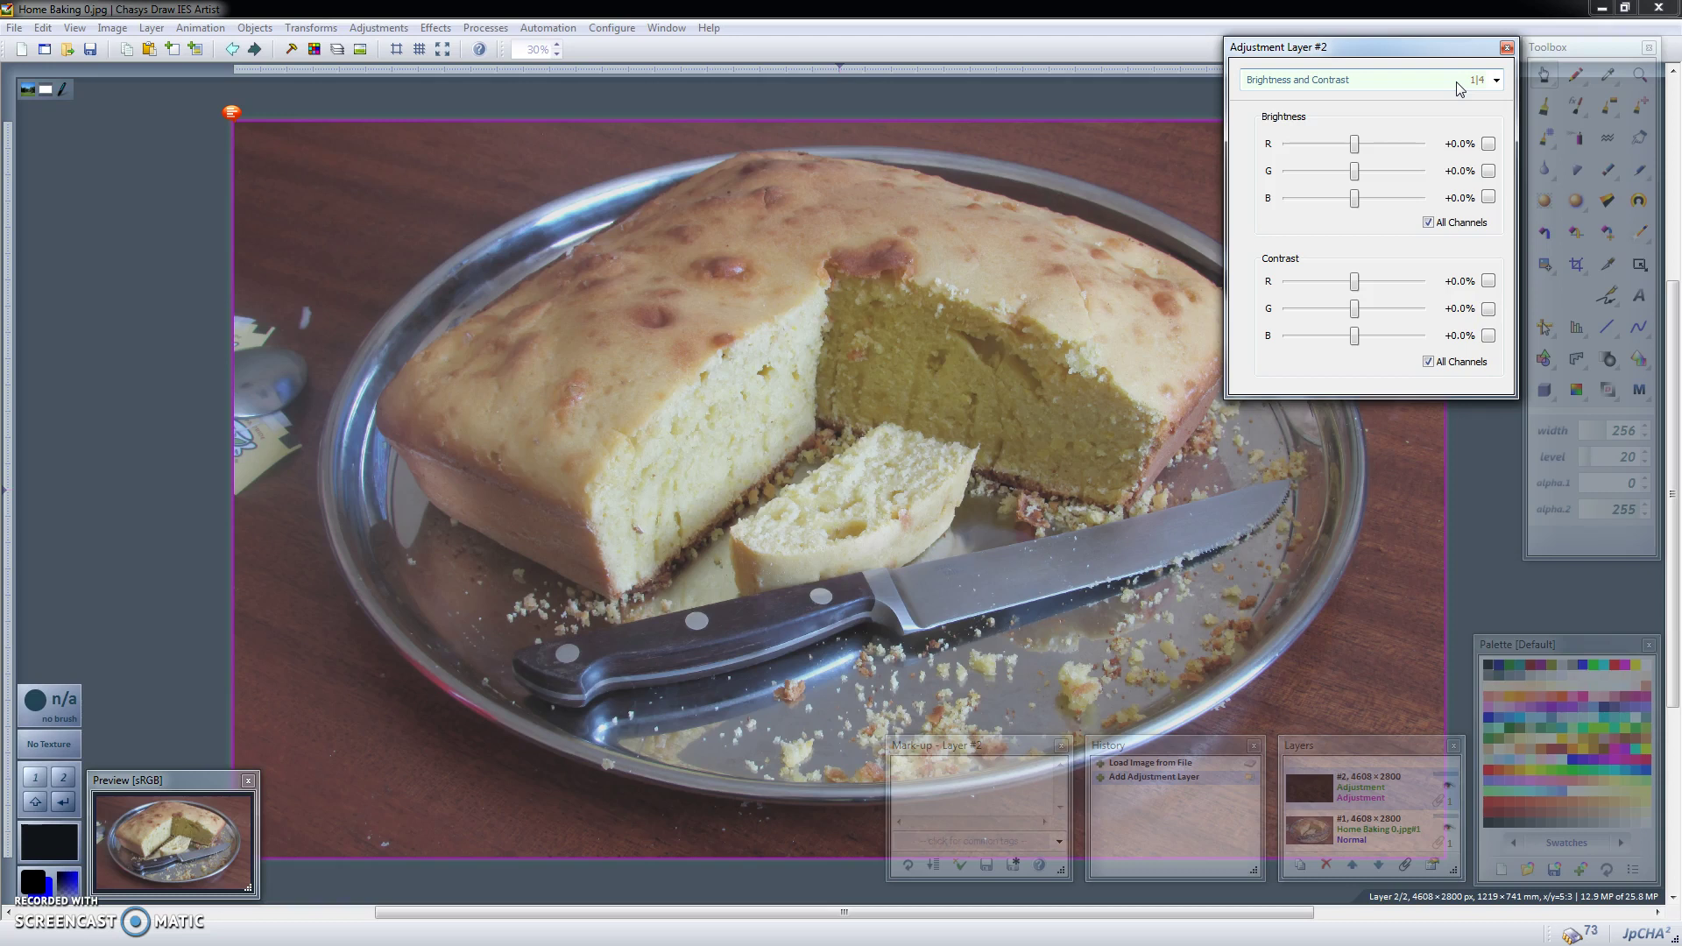
{"action": "left_click", "coordinate": [1402, 283]}
{"action": "left_click", "coordinate": [1403, 284]}
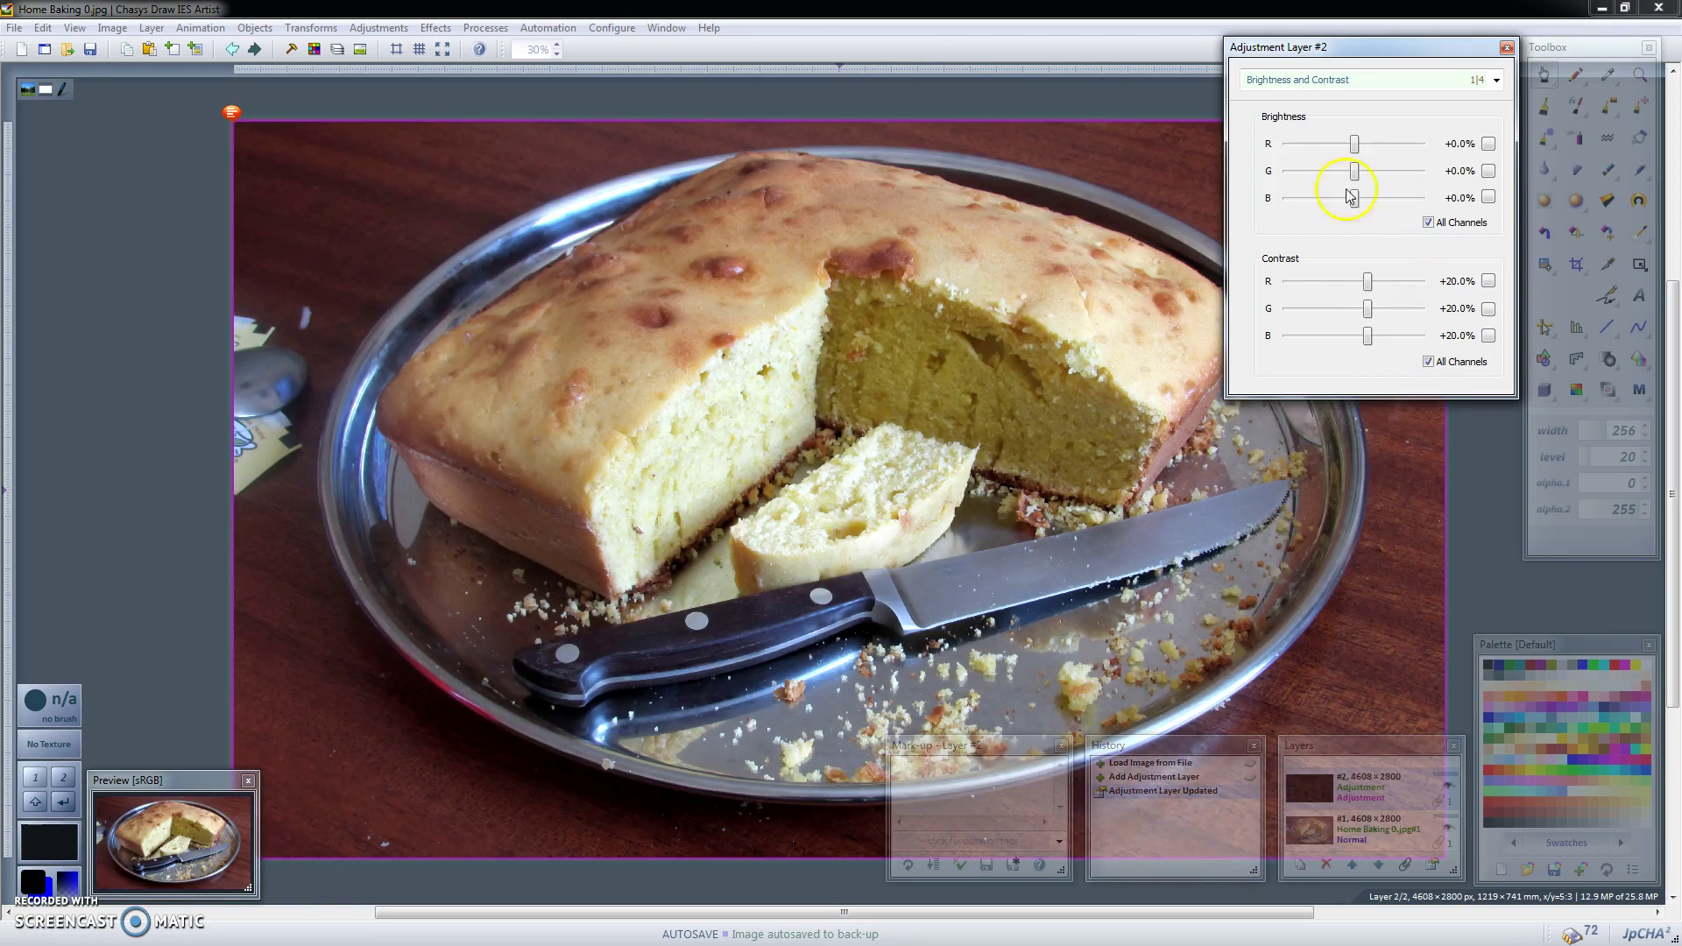
Switch the adjustment layer to Curves, reset it, and drag an S-shaped curve.
{"action": "left_click", "coordinate": [1427, 81]}
{"action": "left_click", "coordinate": [1401, 136]}
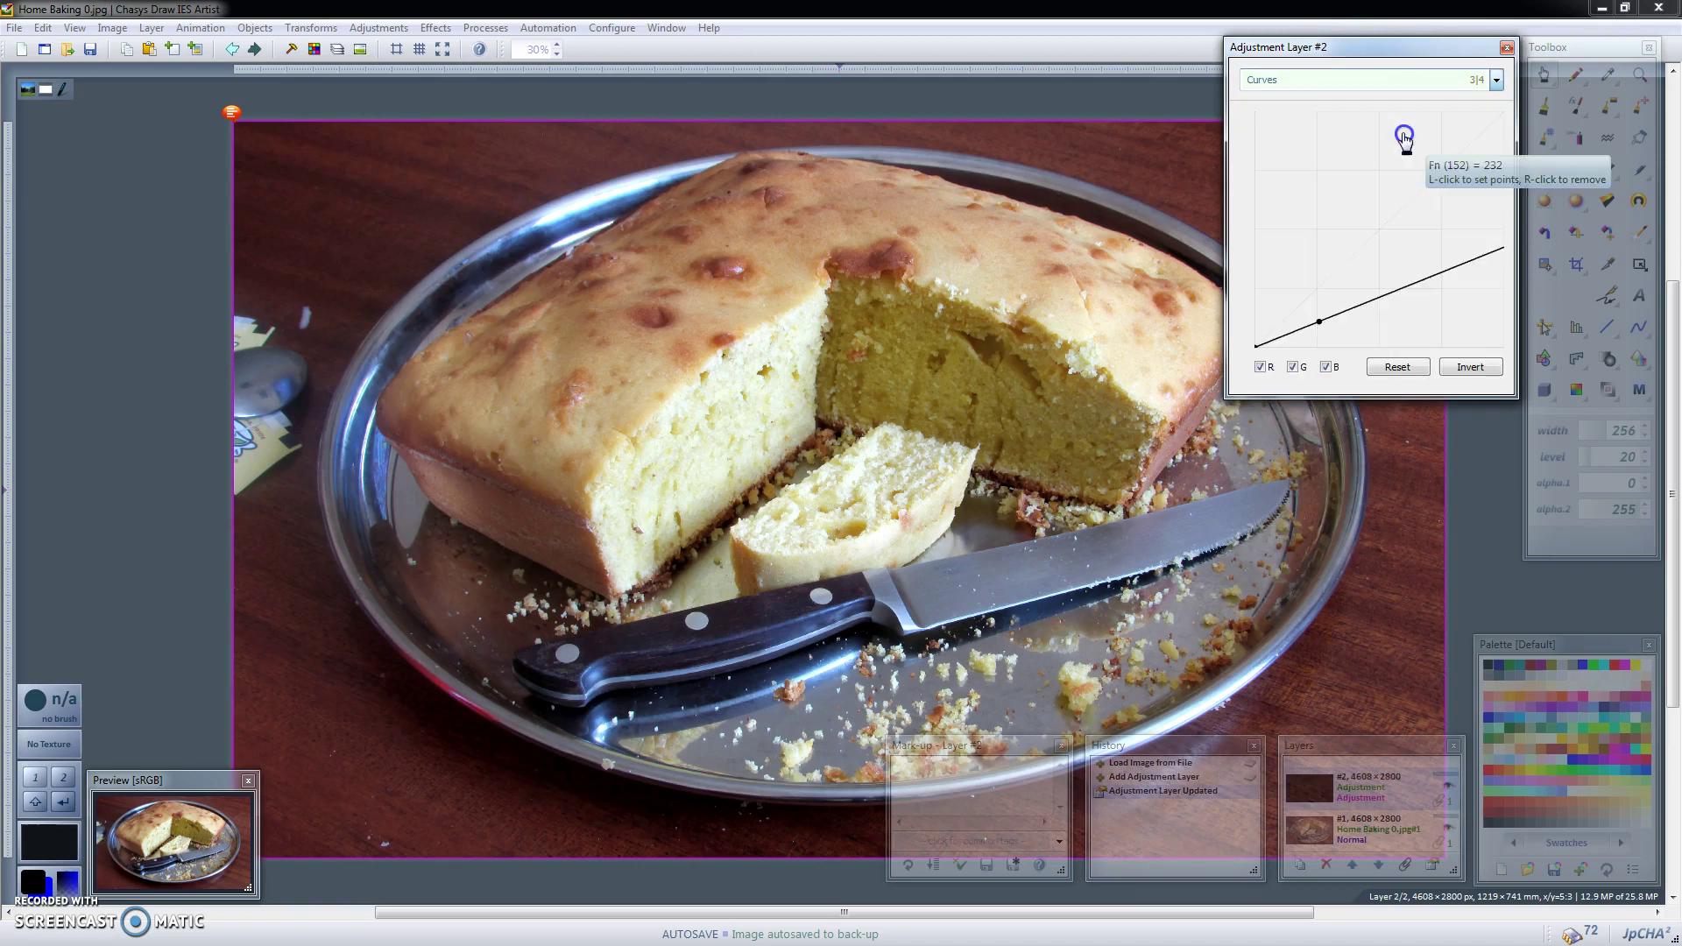
{"action": "left_click", "coordinate": [1401, 368]}
{"action": "left_click_drag", "start_coordinate": [1298, 298], "coordinate": [1317, 312]}
{"action": "left_click_drag", "start_coordinate": [1453, 167], "coordinate": [1438, 150]}
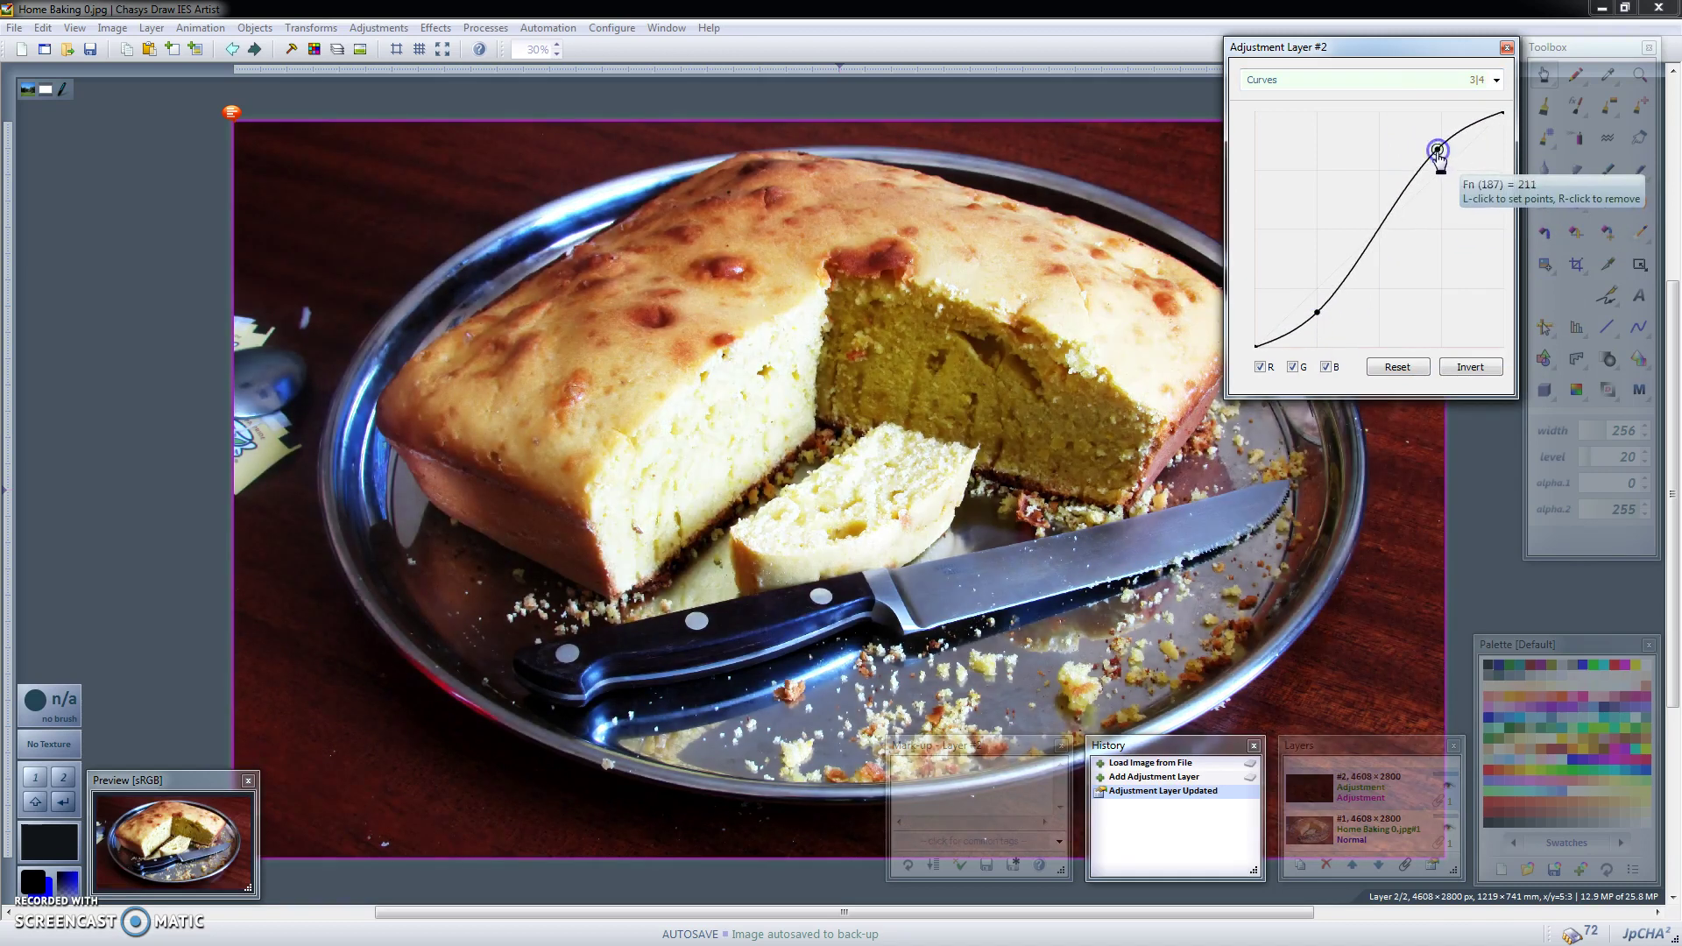
Switch to Hue, Saturation and Value and raise the hue to +22.2°.
{"action": "left_click", "coordinate": [1402, 80]}
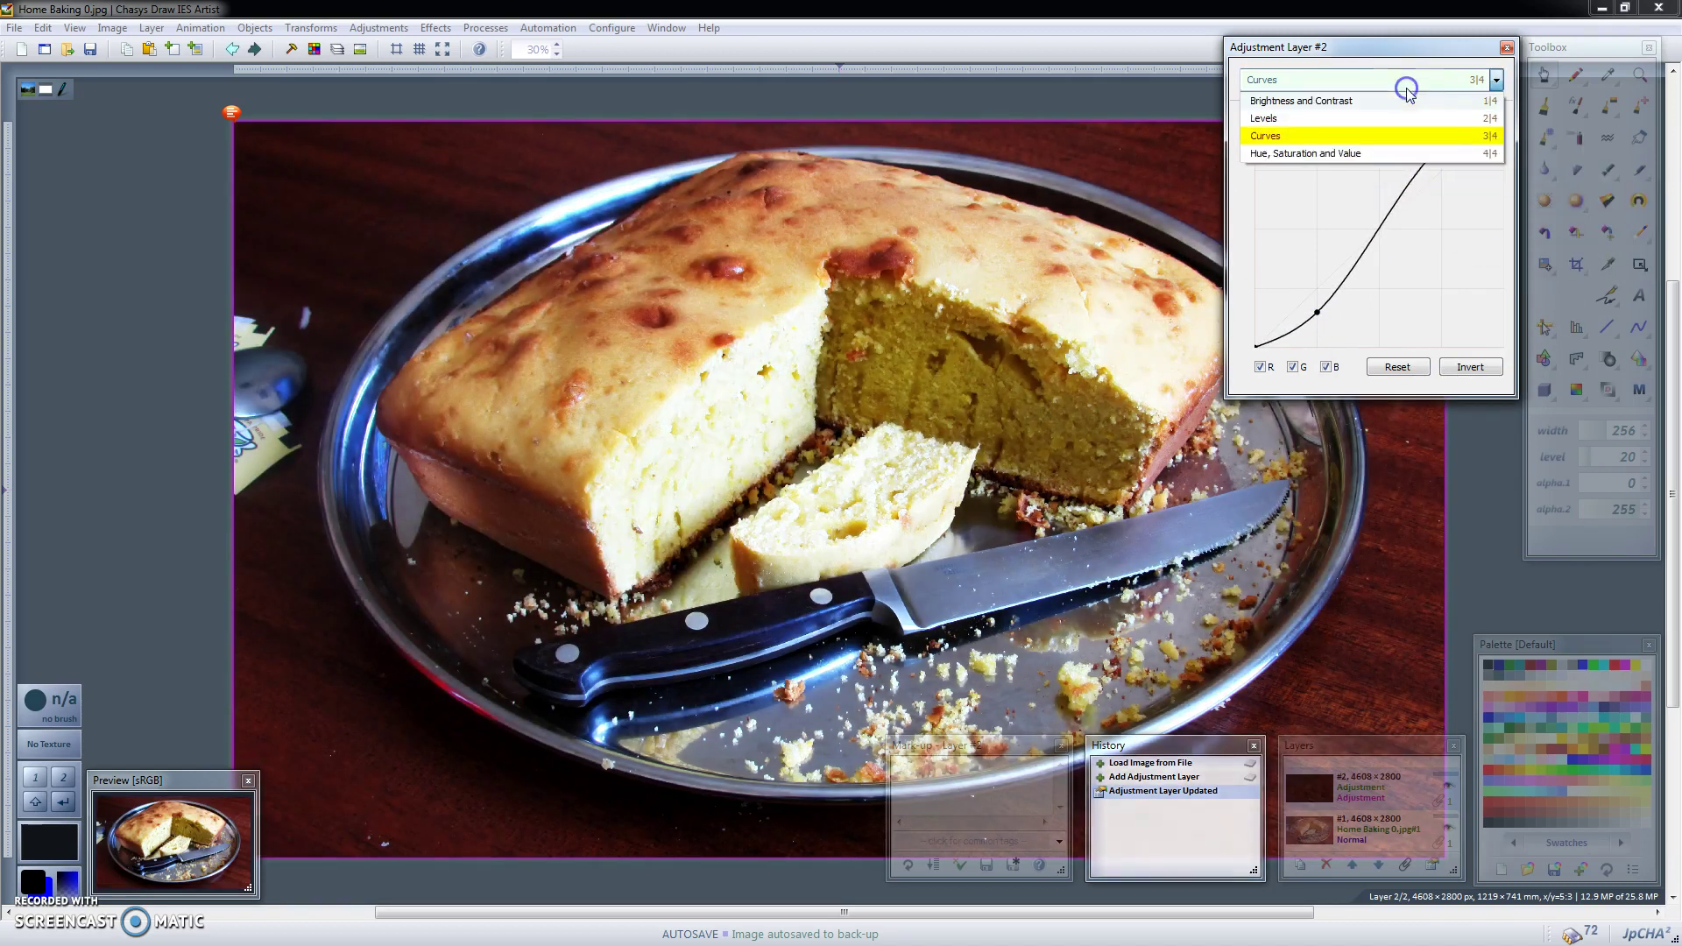
{"action": "left_click", "coordinate": [1402, 153]}
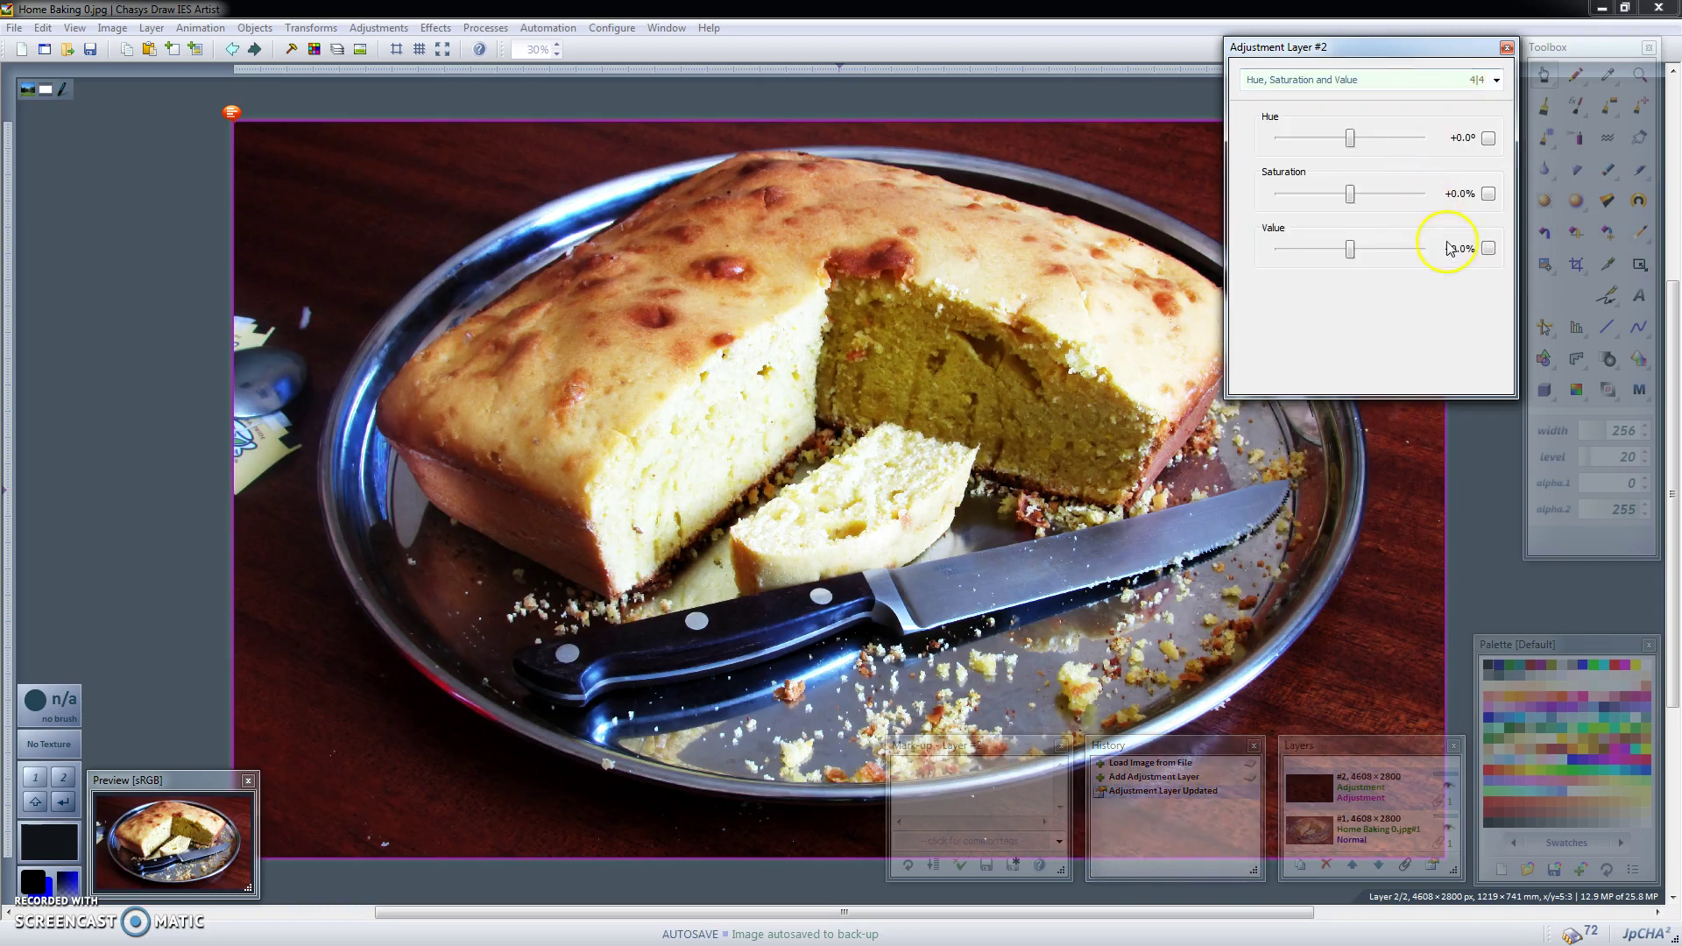
{"action": "left_click", "coordinate": [1398, 138]}
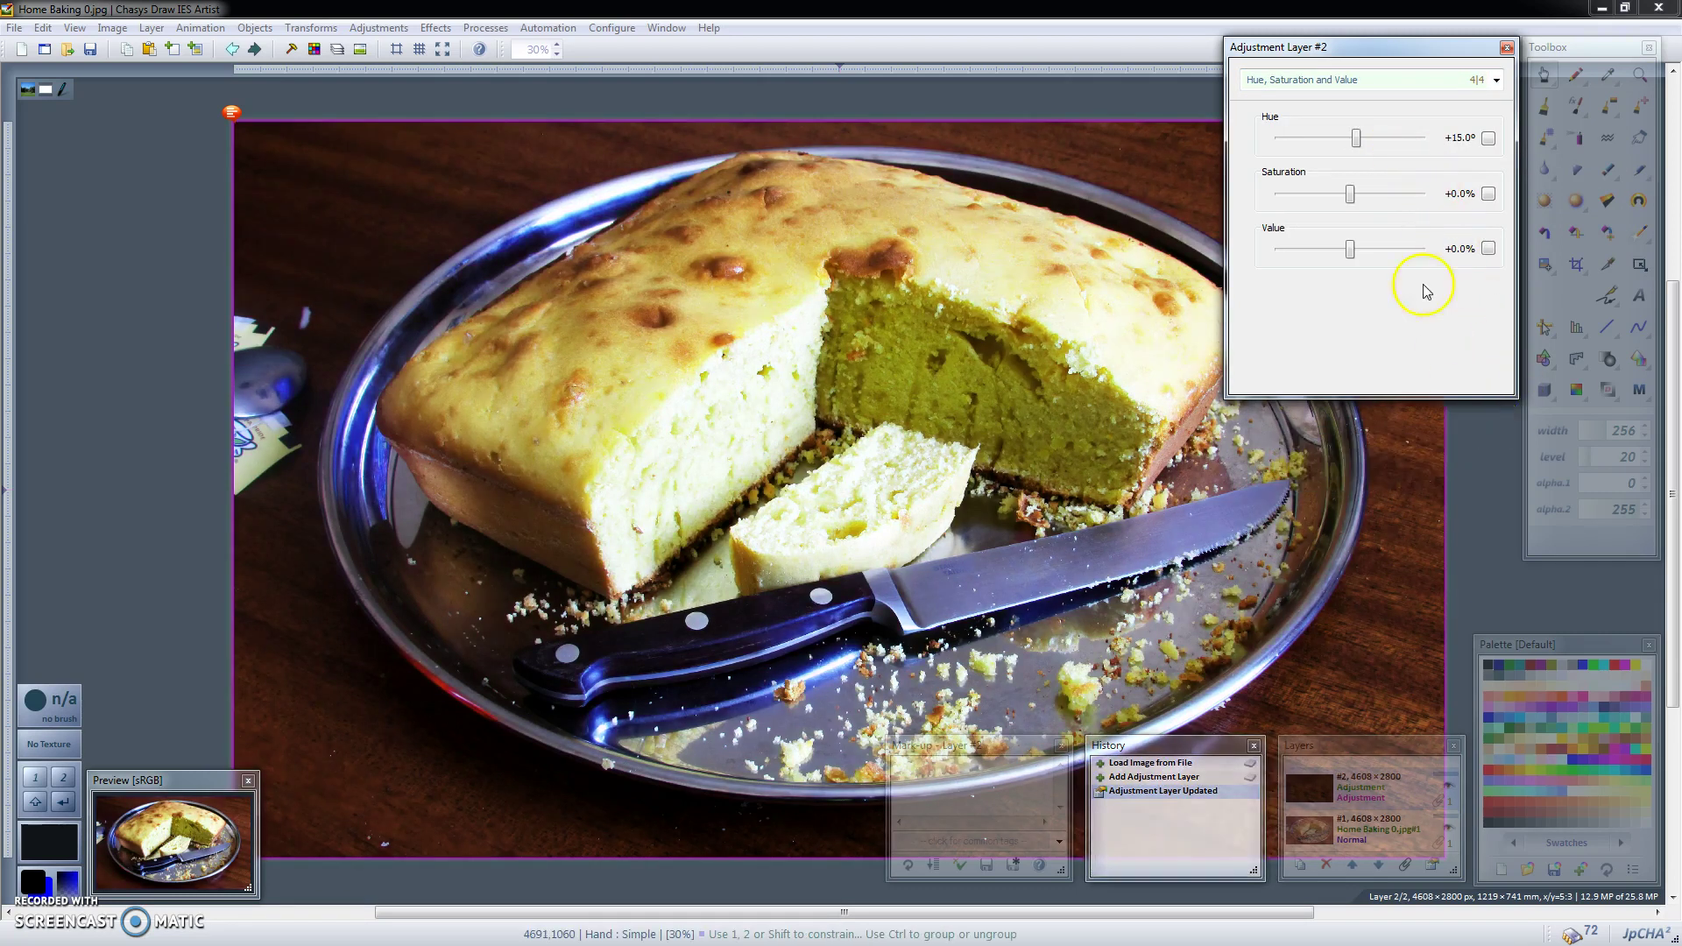
{"action": "left_click_drag", "start_coordinate": [1445, 60], "coordinate": [1574, 214]}
Shift the adjustment layer down and right, then close its settings window.
{"action": "scroll", "coordinate": [1127, 249], "scroll_direction": "down", "scroll_amount": 1}
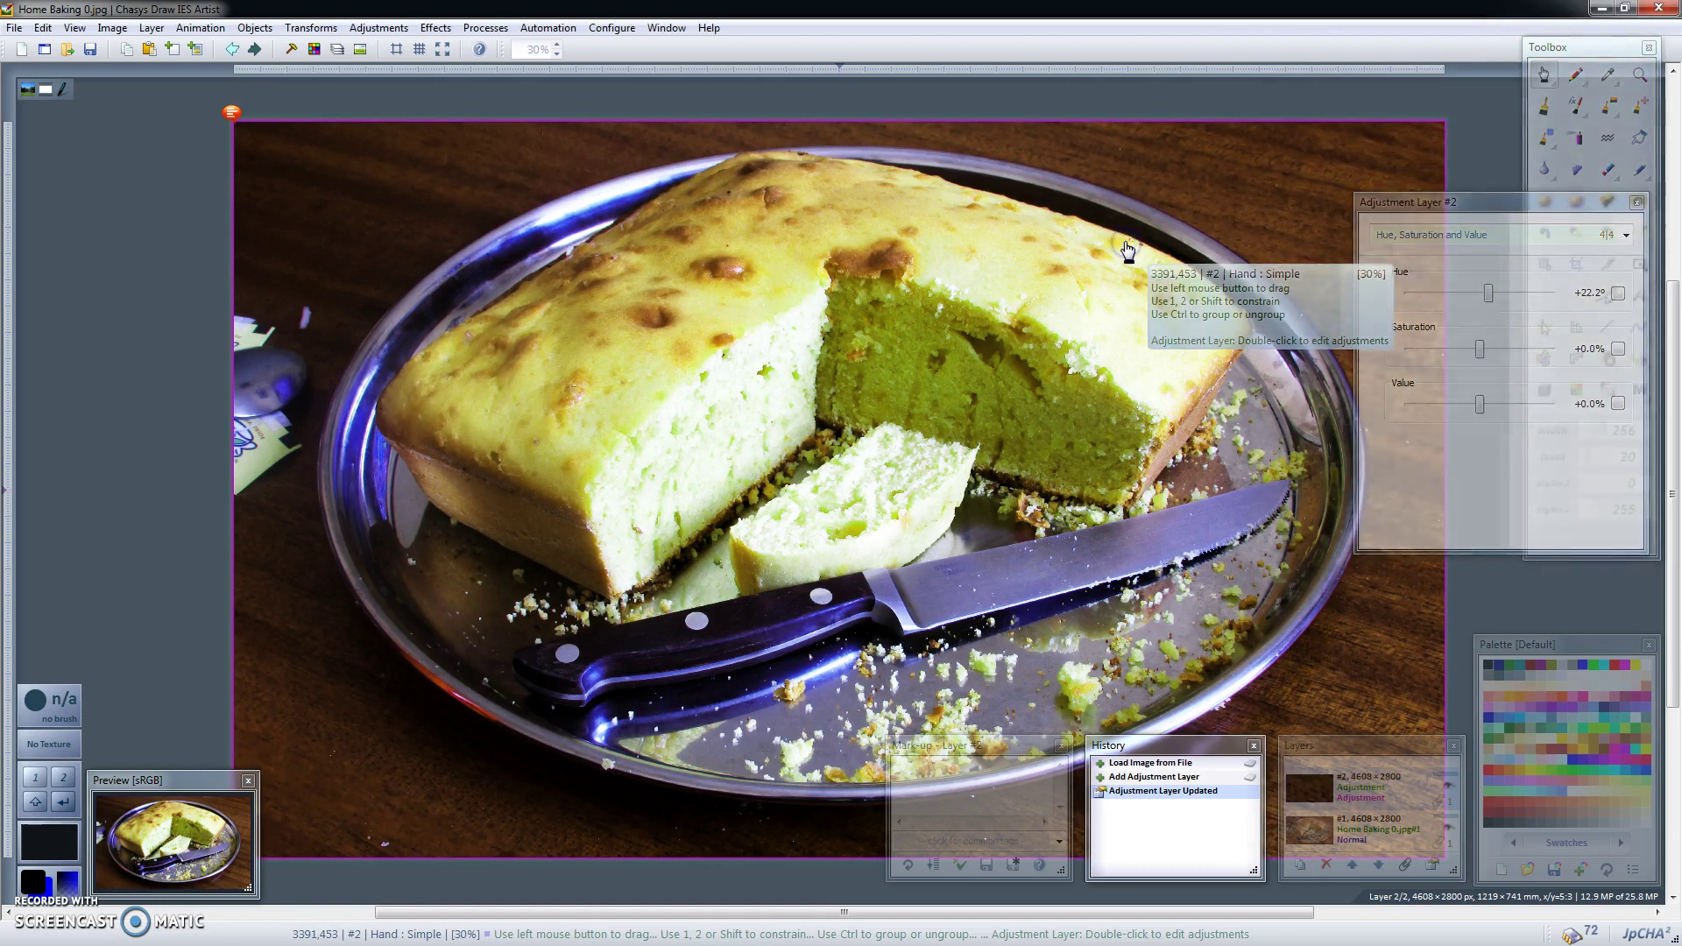
{"action": "scroll", "coordinate": [1021, 263], "scroll_direction": "down", "scroll_amount": 1}
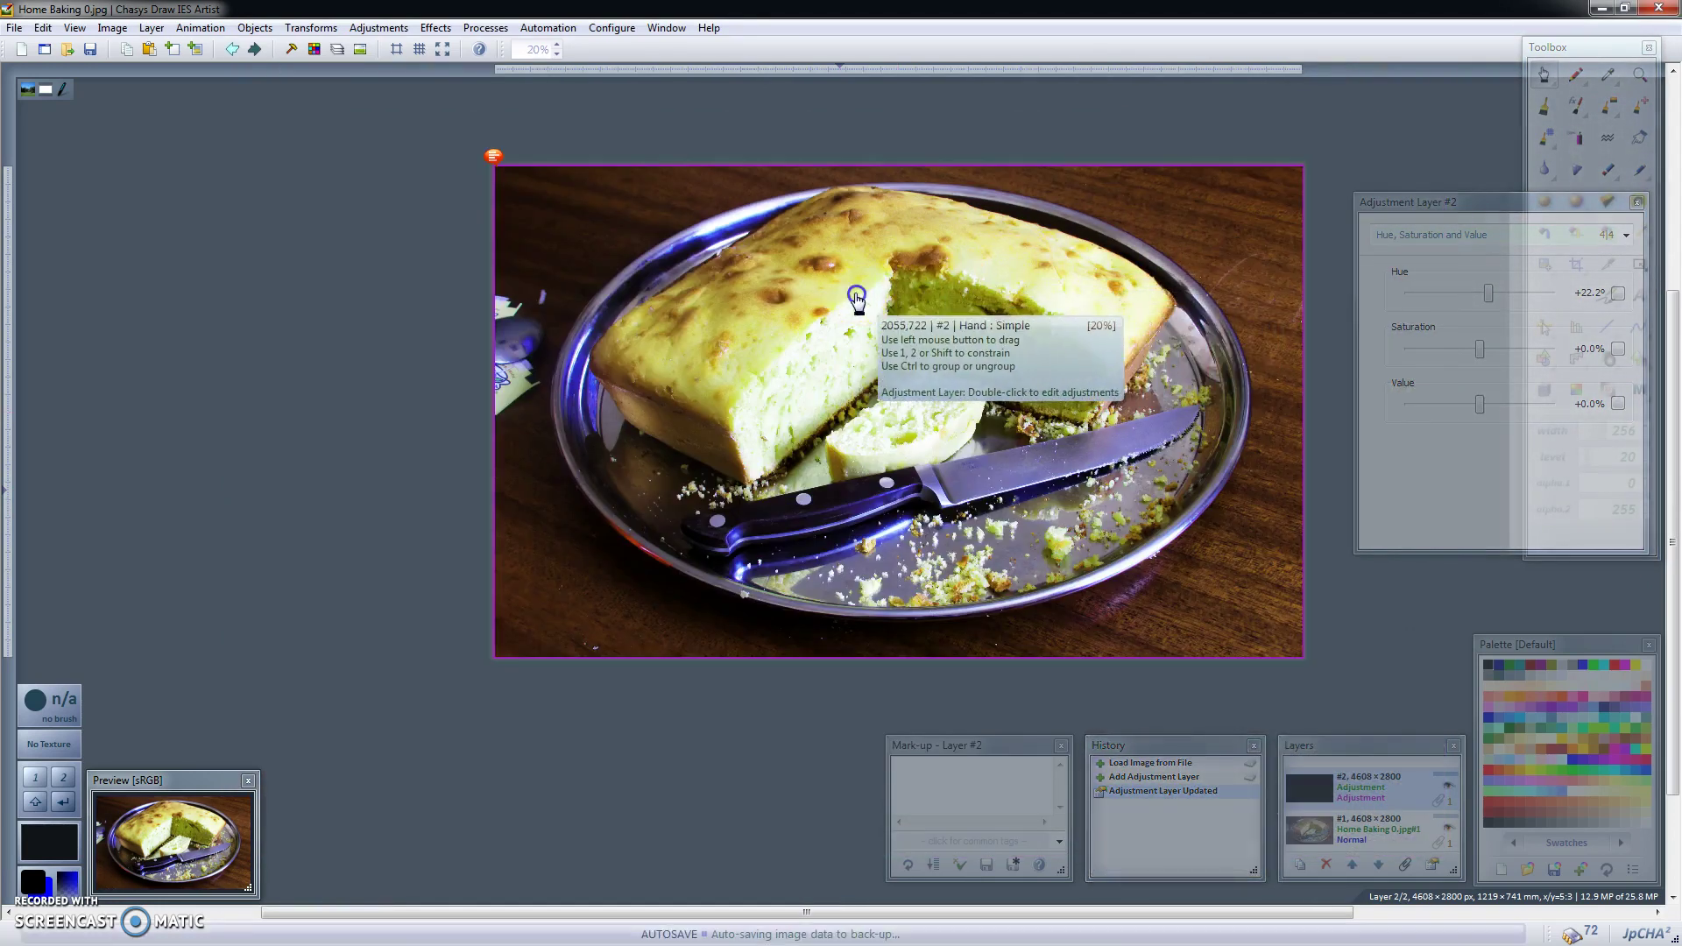
{"action": "left_click_drag", "start_coordinate": [860, 292], "coordinate": [833, 340]}
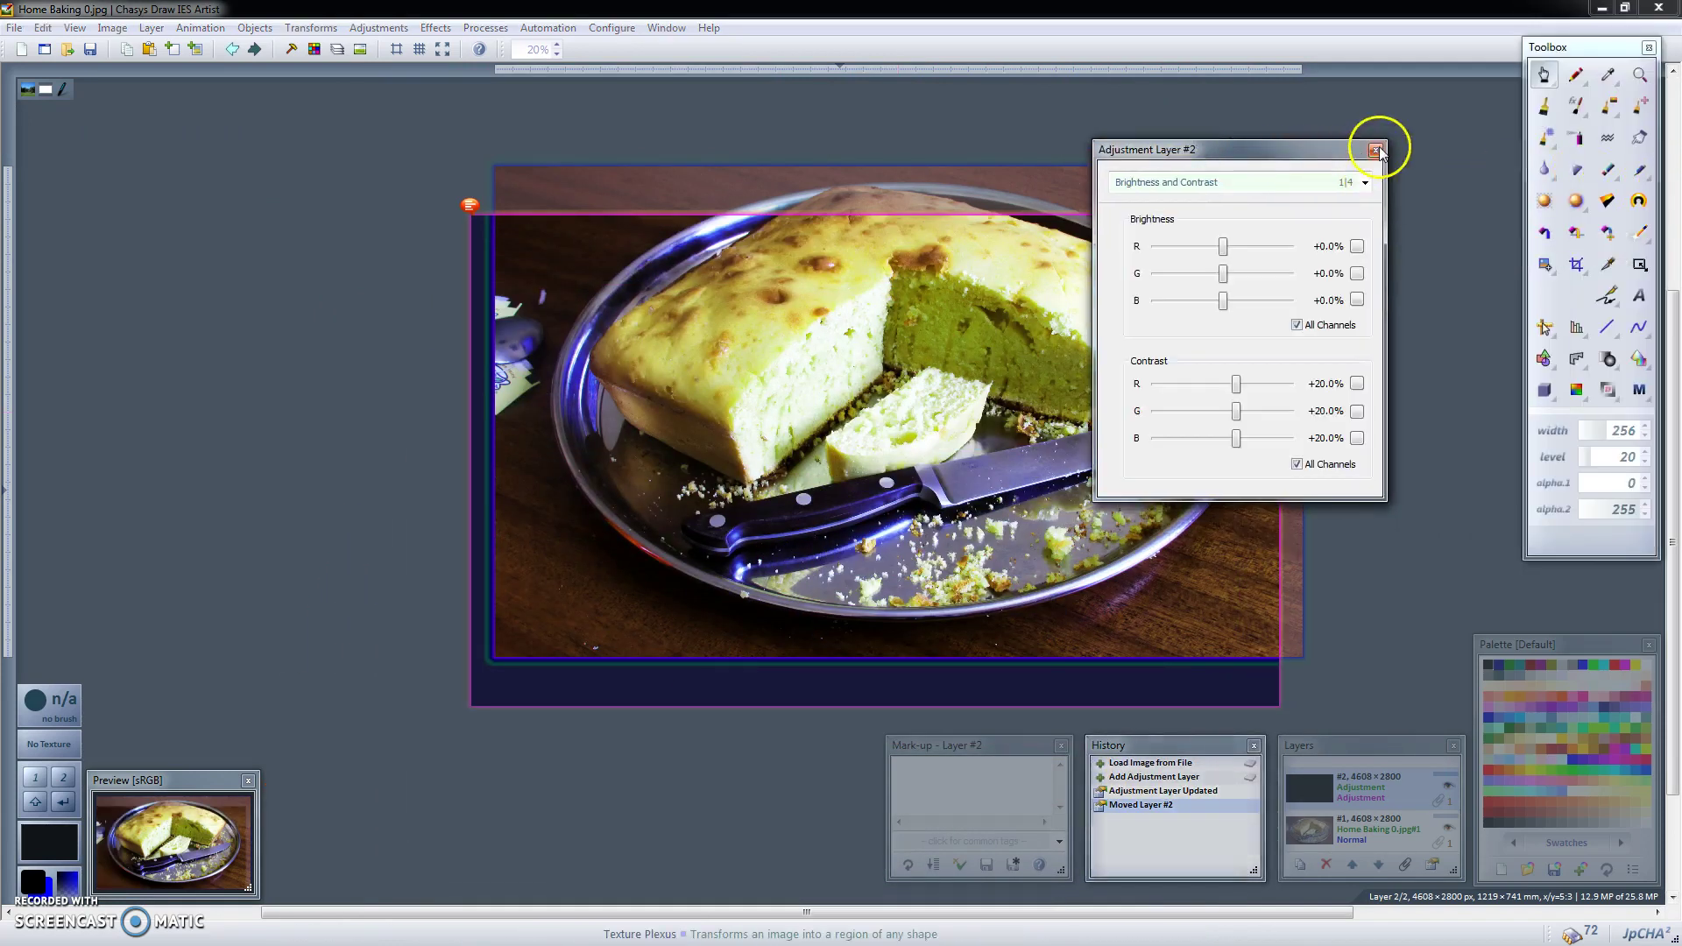
{"action": "left_click", "coordinate": [1378, 141]}
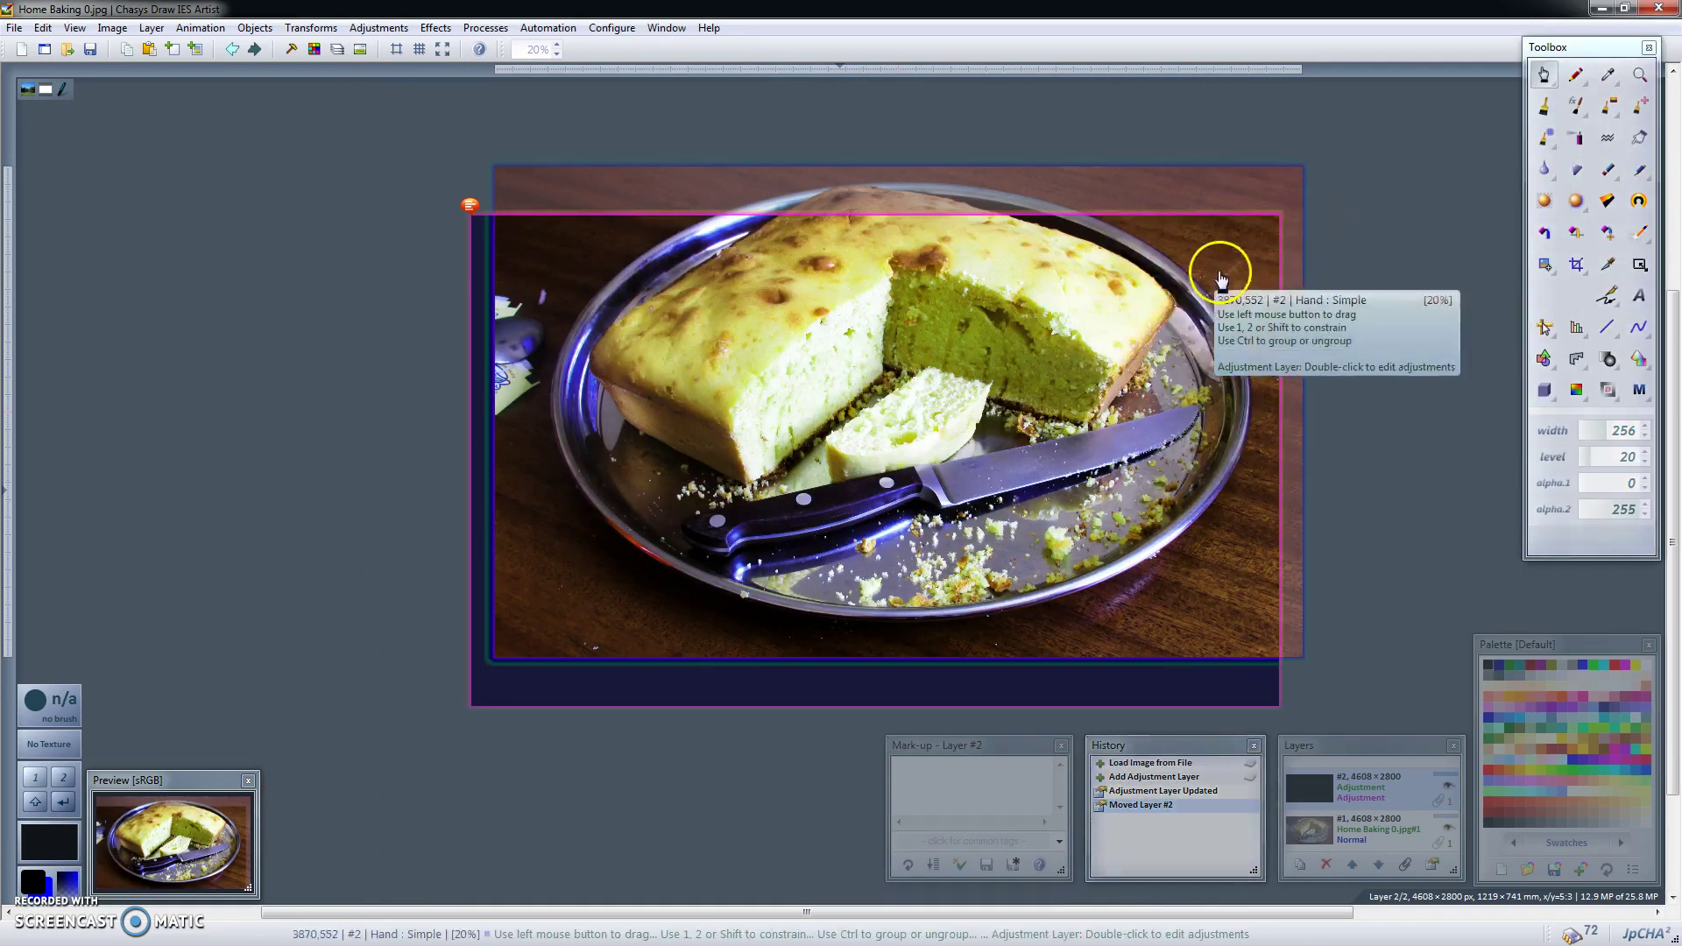
Reset the layer's Curves and Hue settings, returning it to Brightness and Contrast.
{"action": "double_click", "coordinate": [1115, 345]}
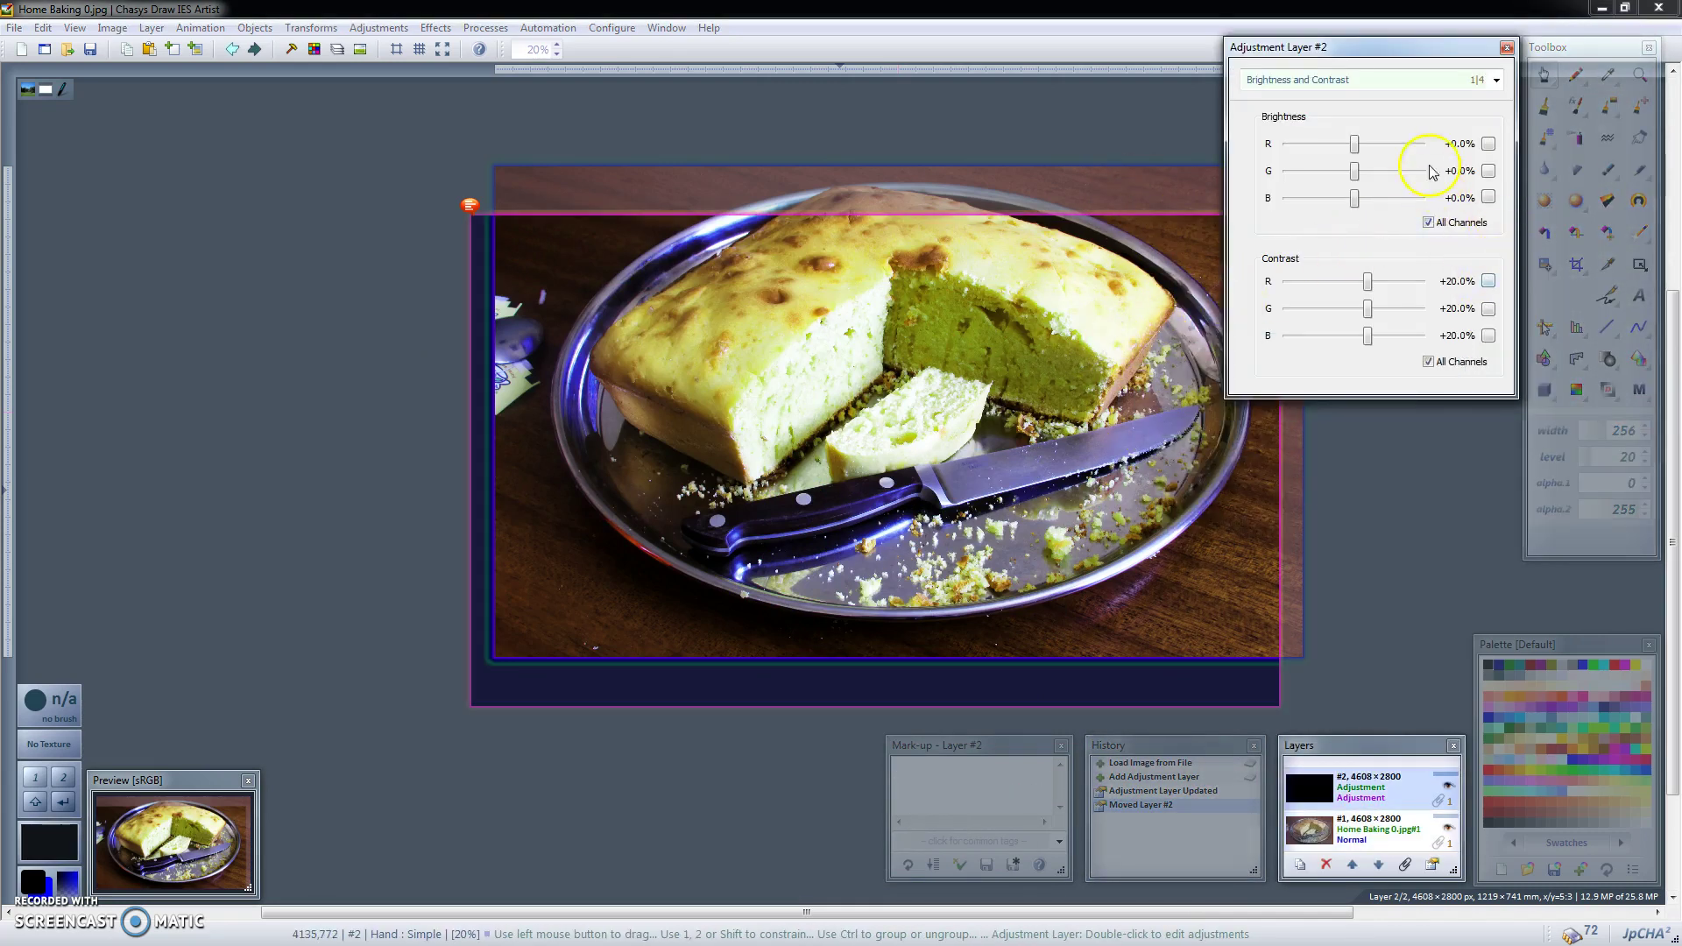
{"action": "left_click", "coordinate": [1416, 85]}
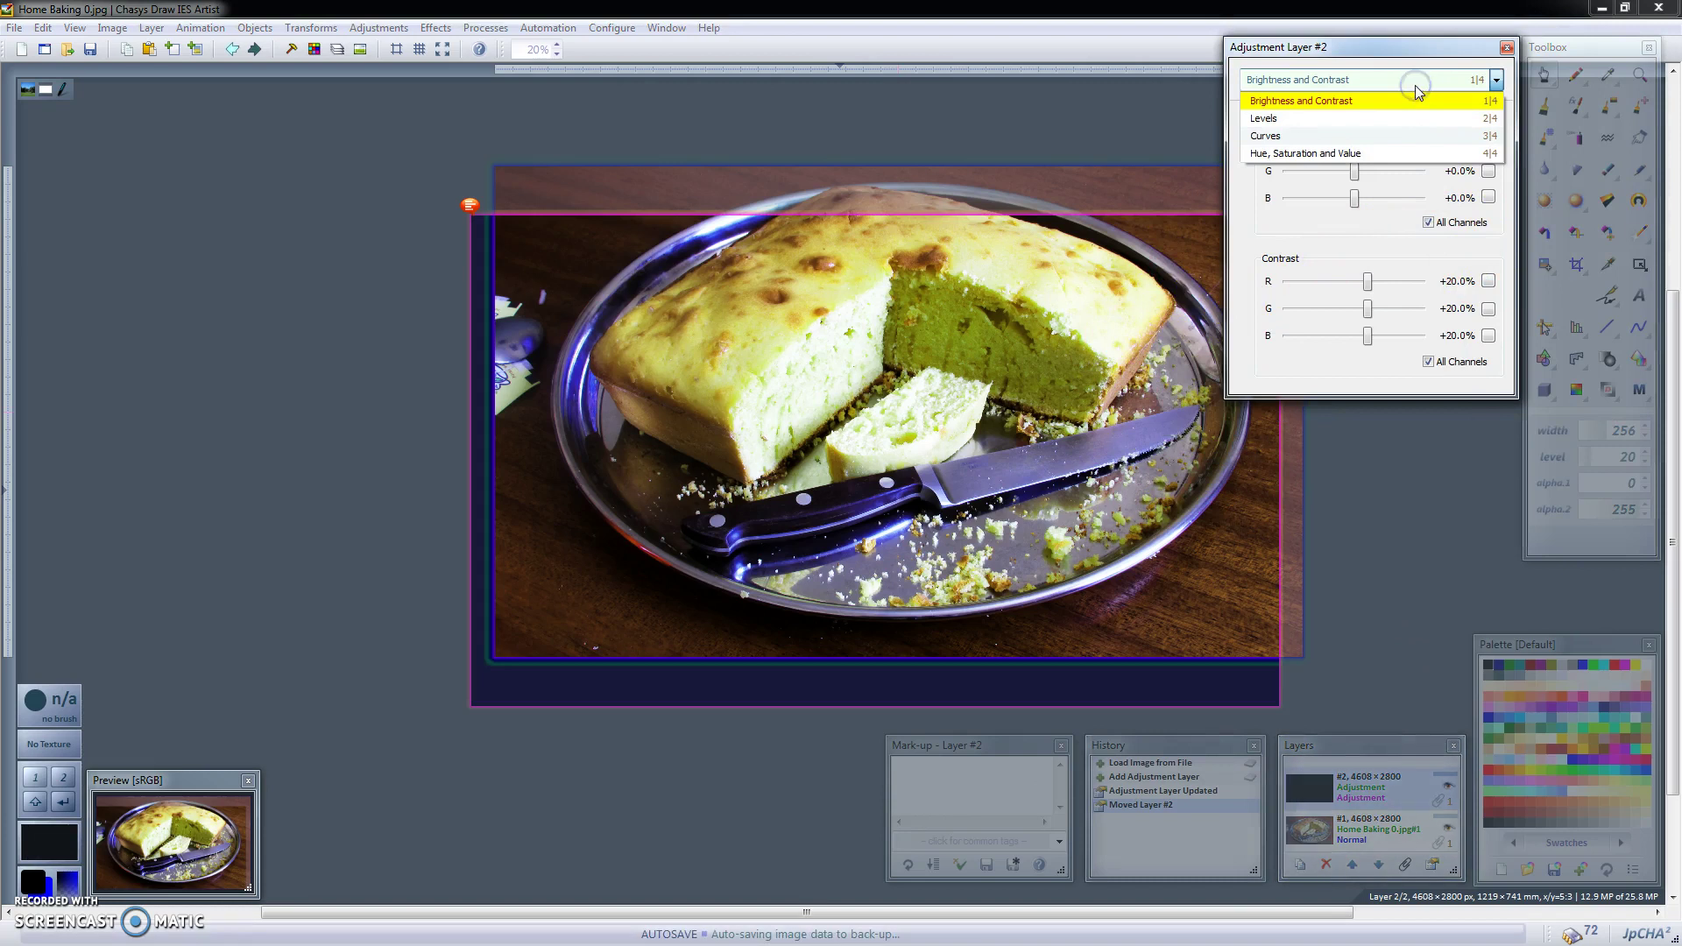
{"action": "left_click", "coordinate": [1356, 136]}
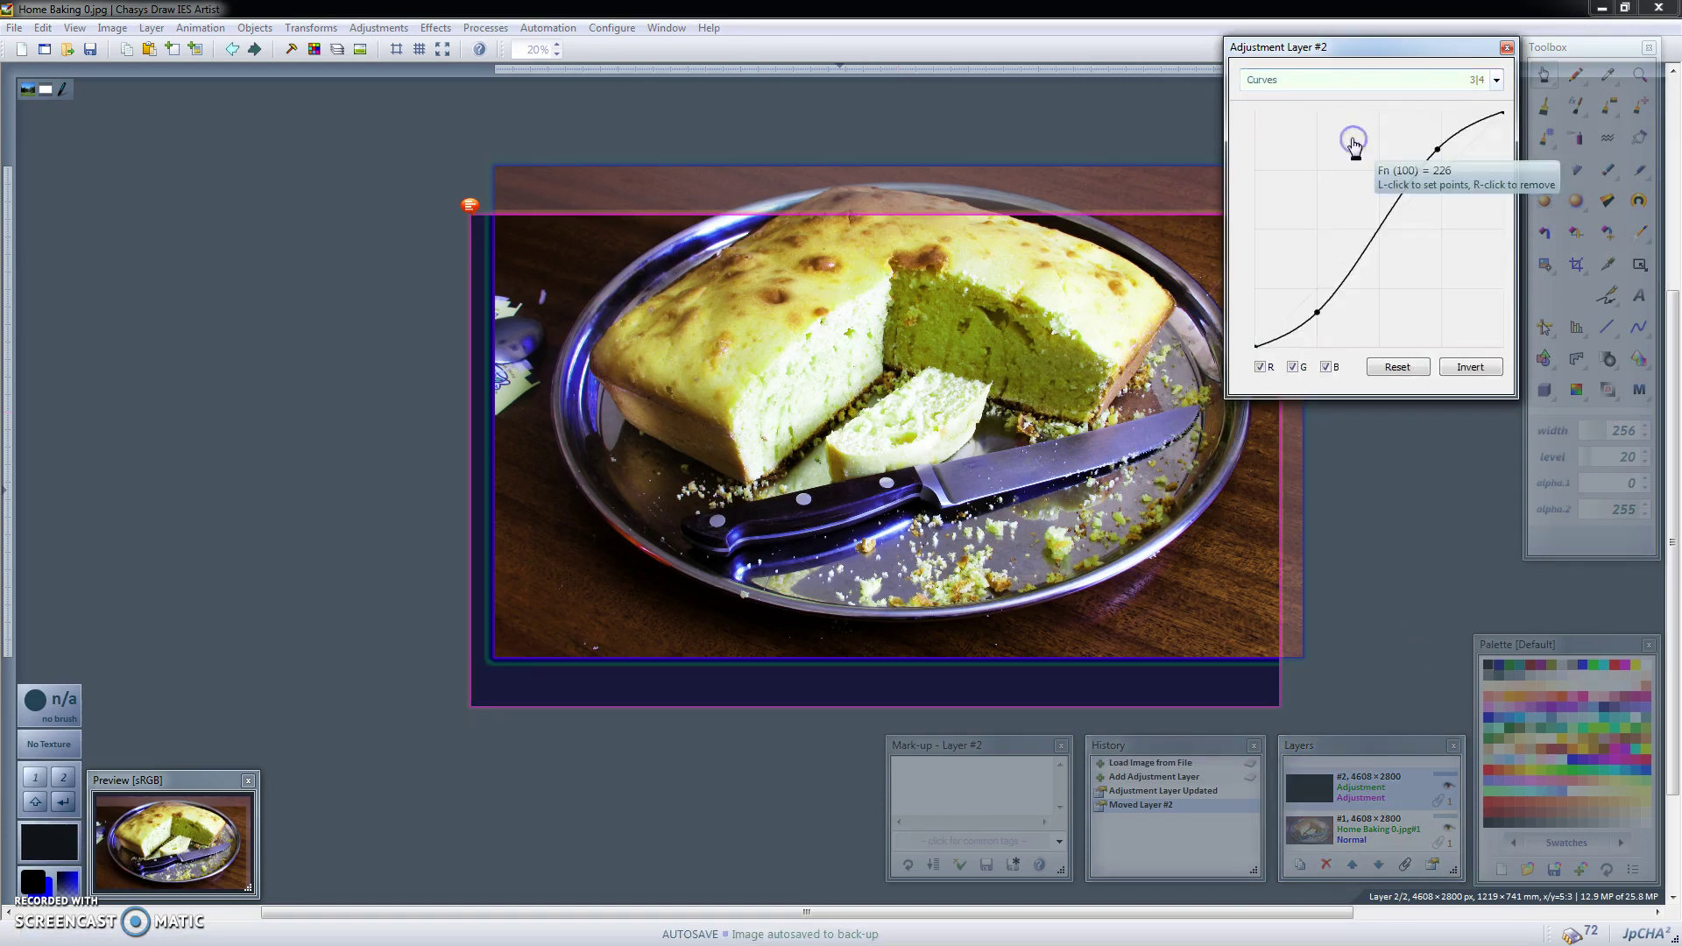
{"action": "left_click", "coordinate": [1400, 368]}
{"action": "left_click", "coordinate": [1406, 79]}
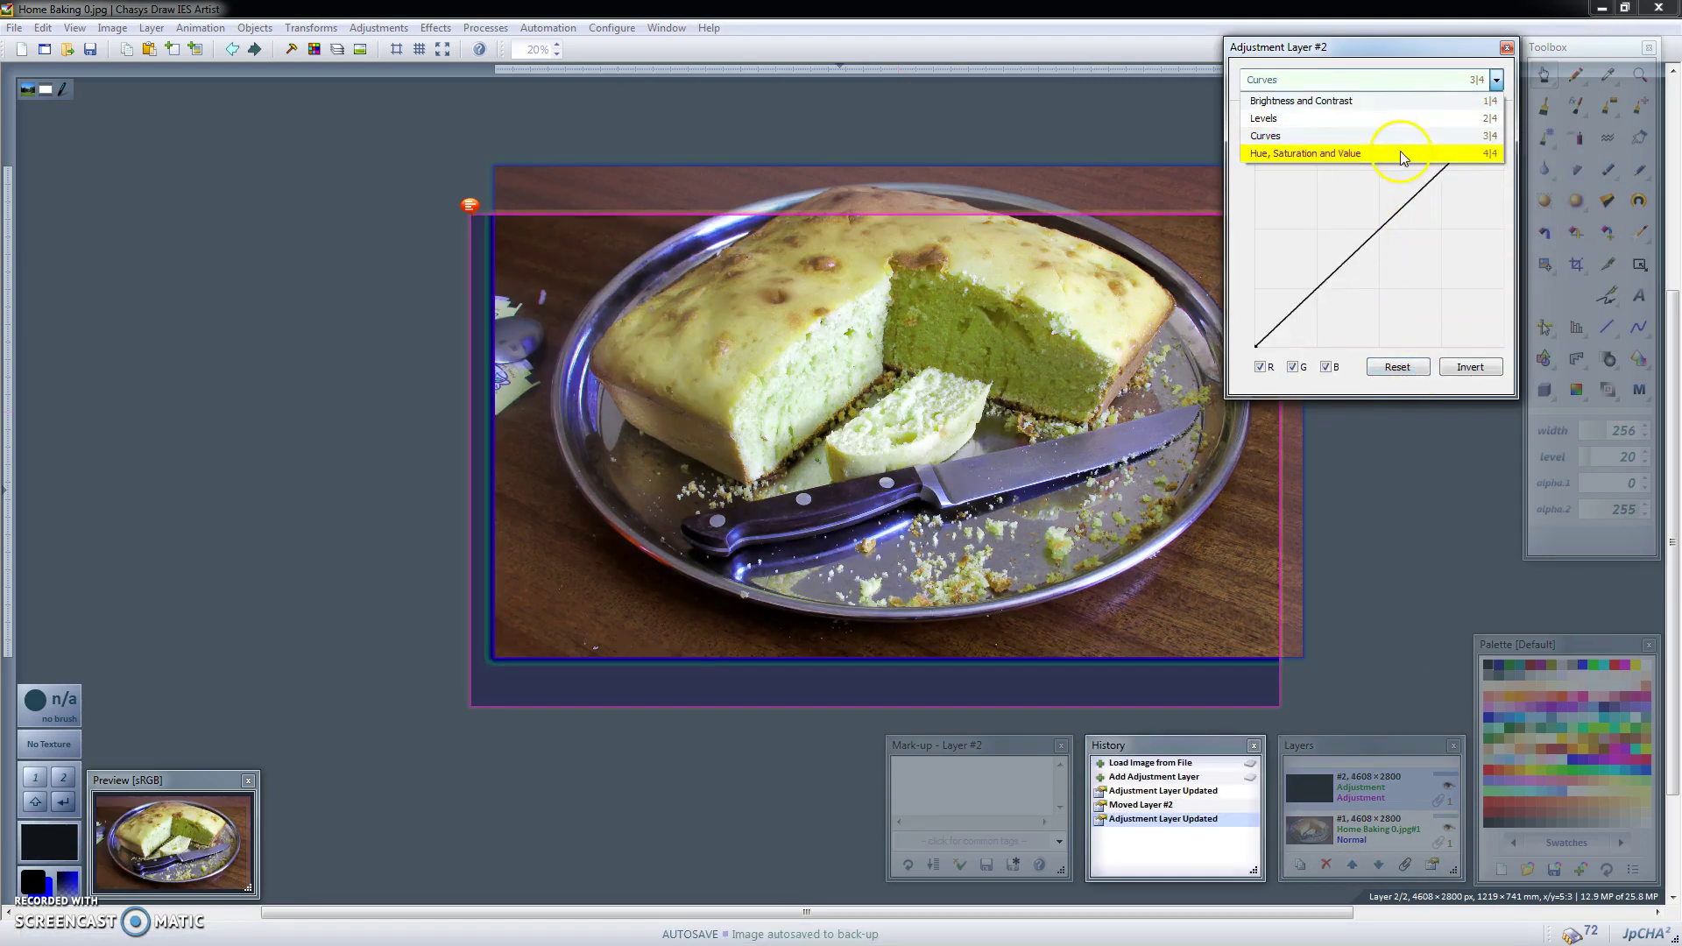
{"action": "left_click", "coordinate": [1360, 153]}
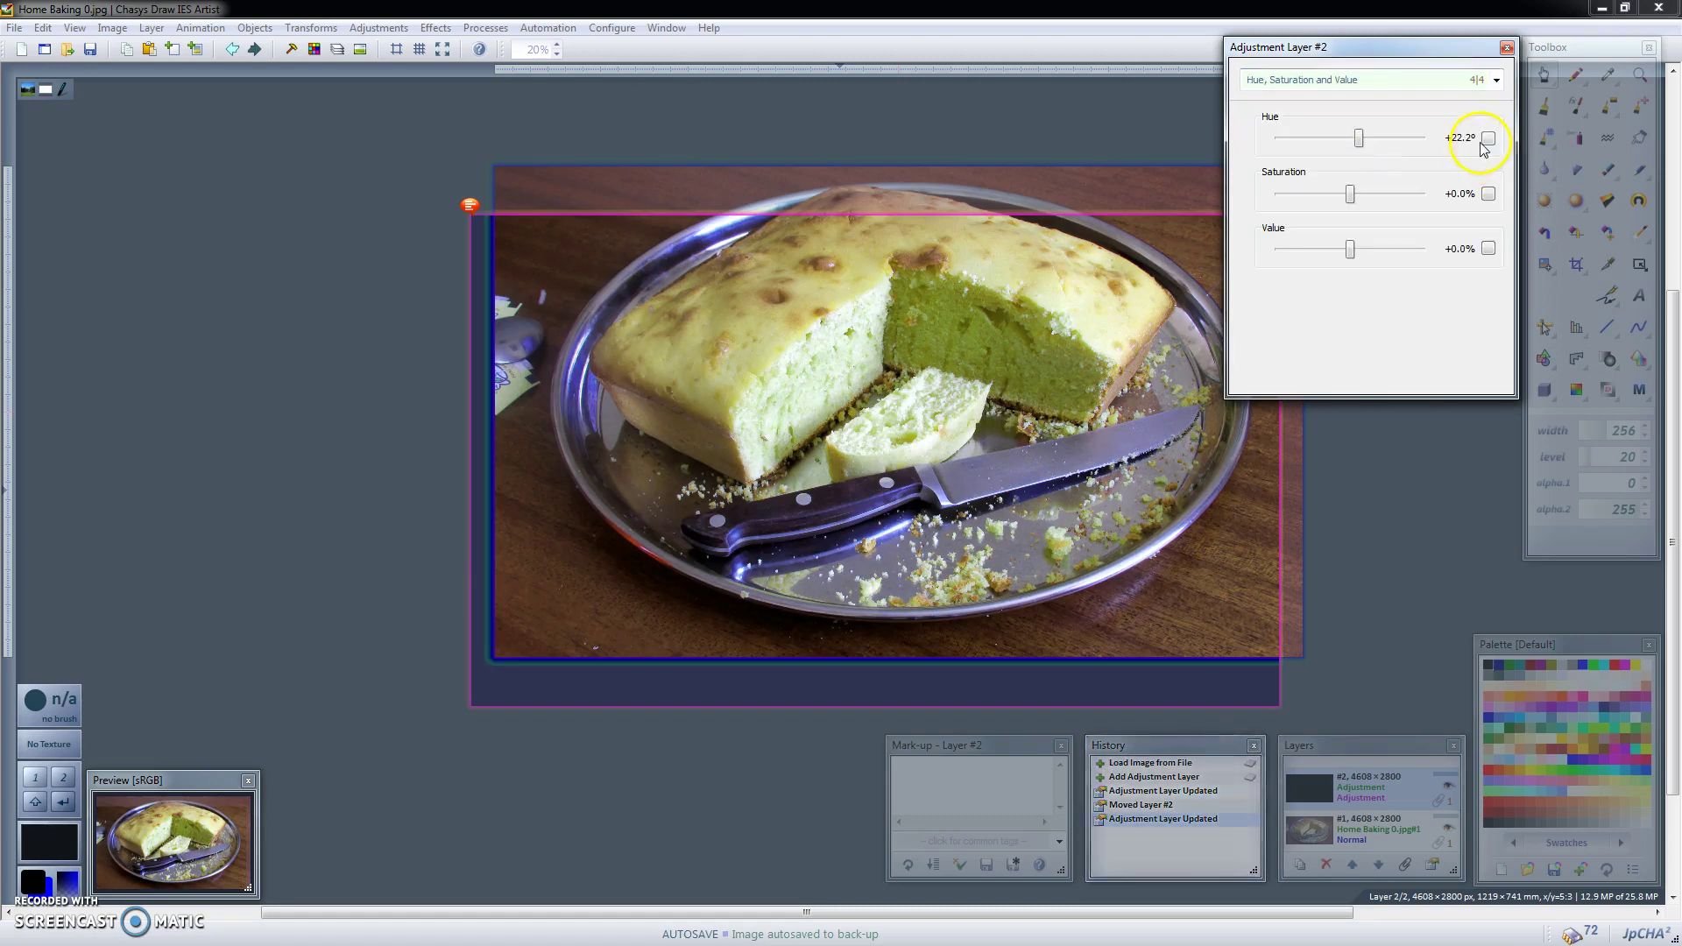
{"action": "left_click", "coordinate": [1484, 138]}
{"action": "left_click", "coordinate": [1361, 81]}
{"action": "left_click", "coordinate": [1378, 102]}
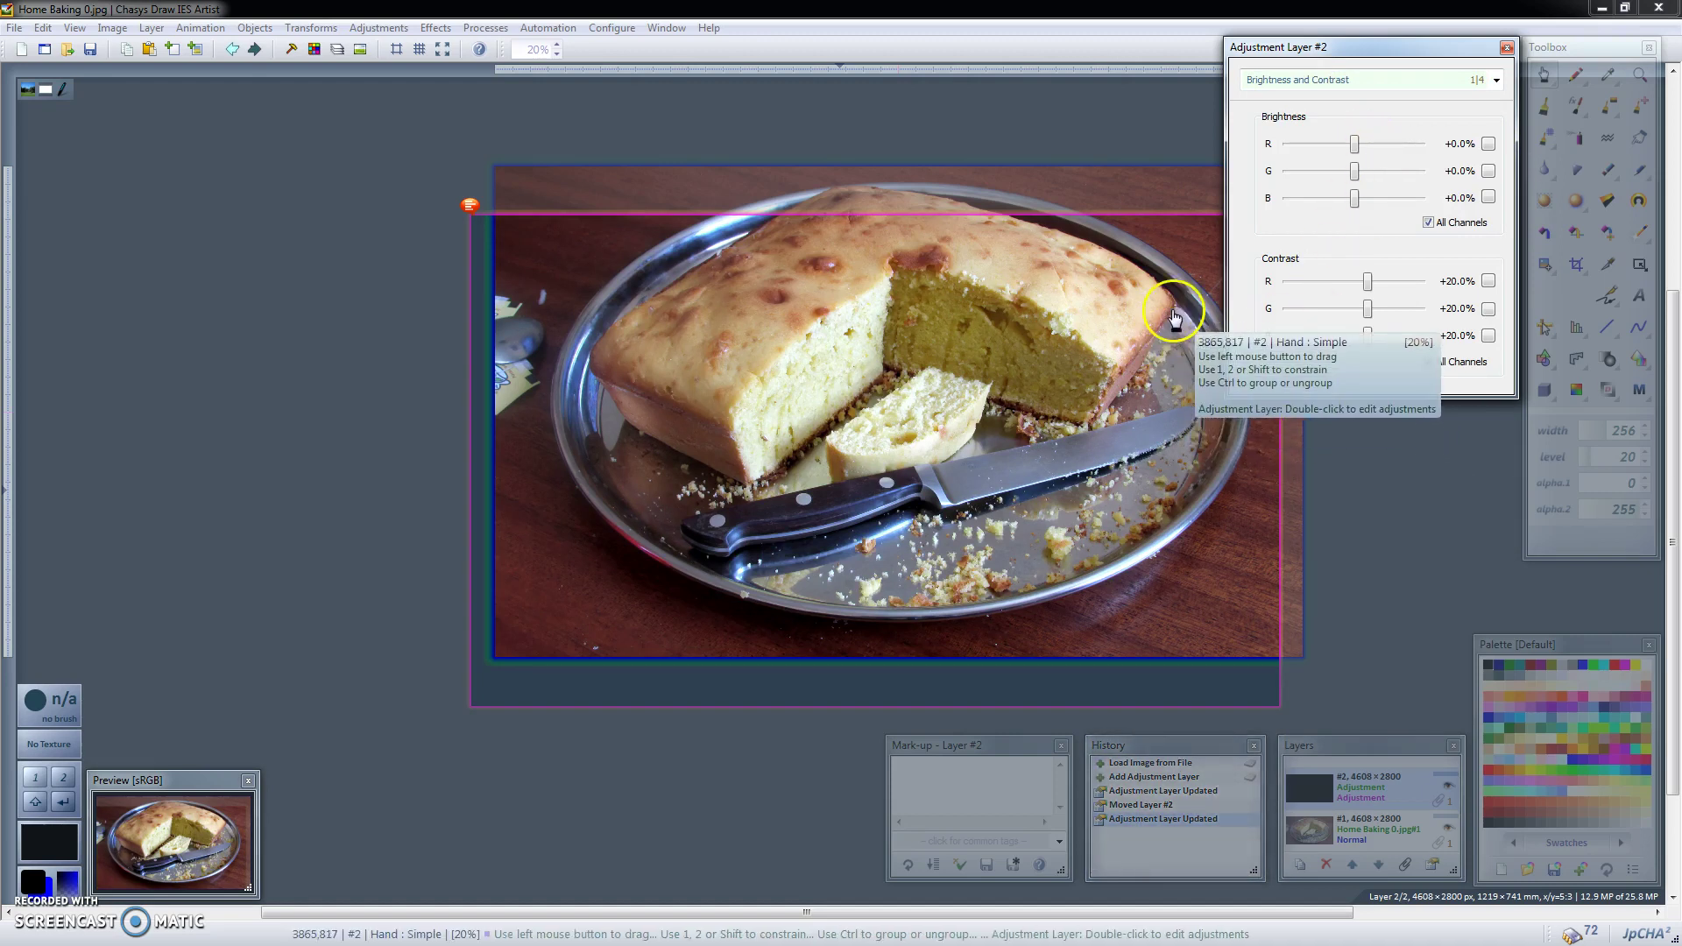
{"action": "left_click", "coordinate": [1505, 51]}
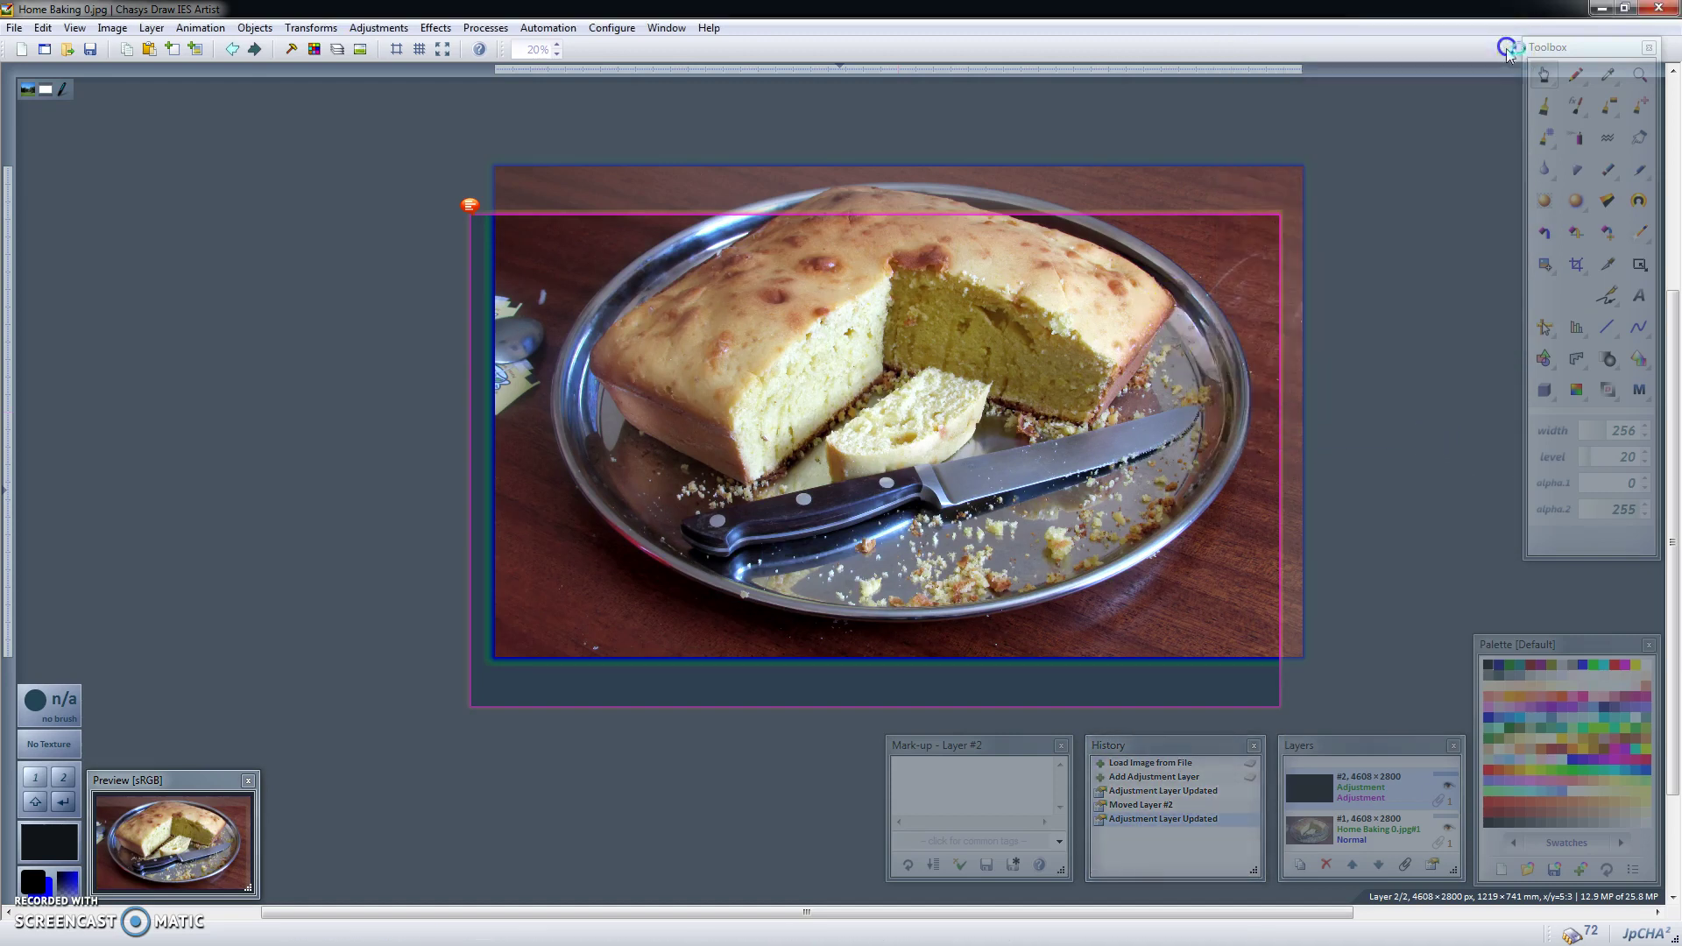
Move the adjustment layer back over the photo, then close the cake photo without saving.
{"action": "left_click_drag", "start_coordinate": [1176, 351], "coordinate": [1230, 340]}
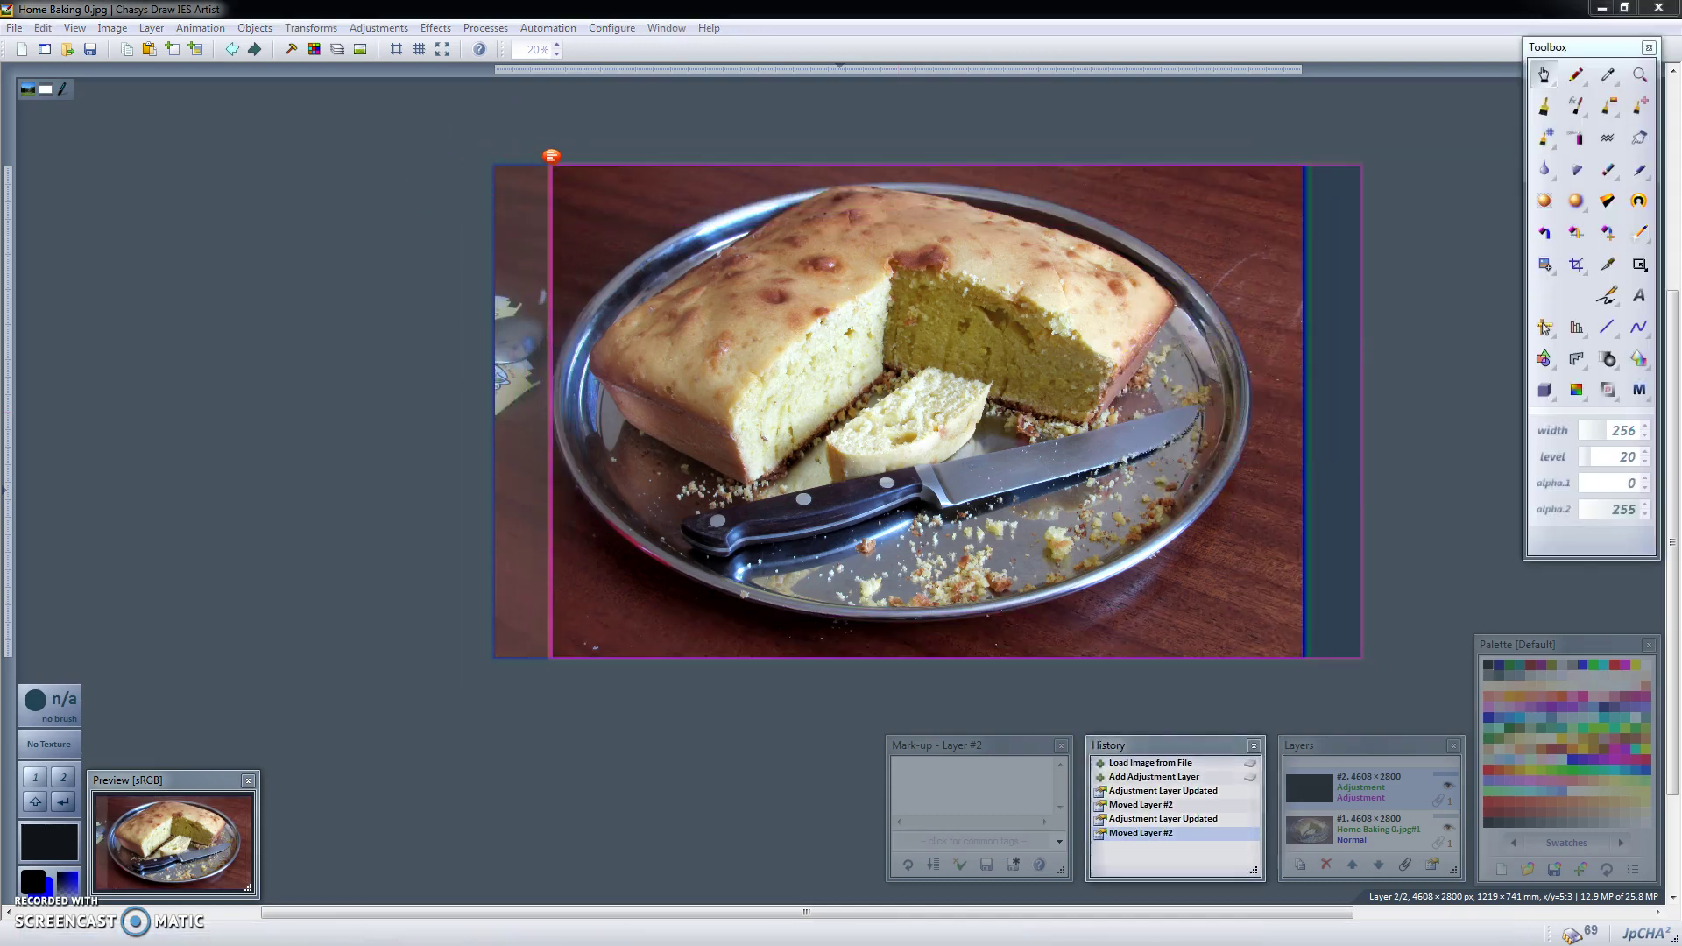
{"action": "key", "text": "ctrl+w"}
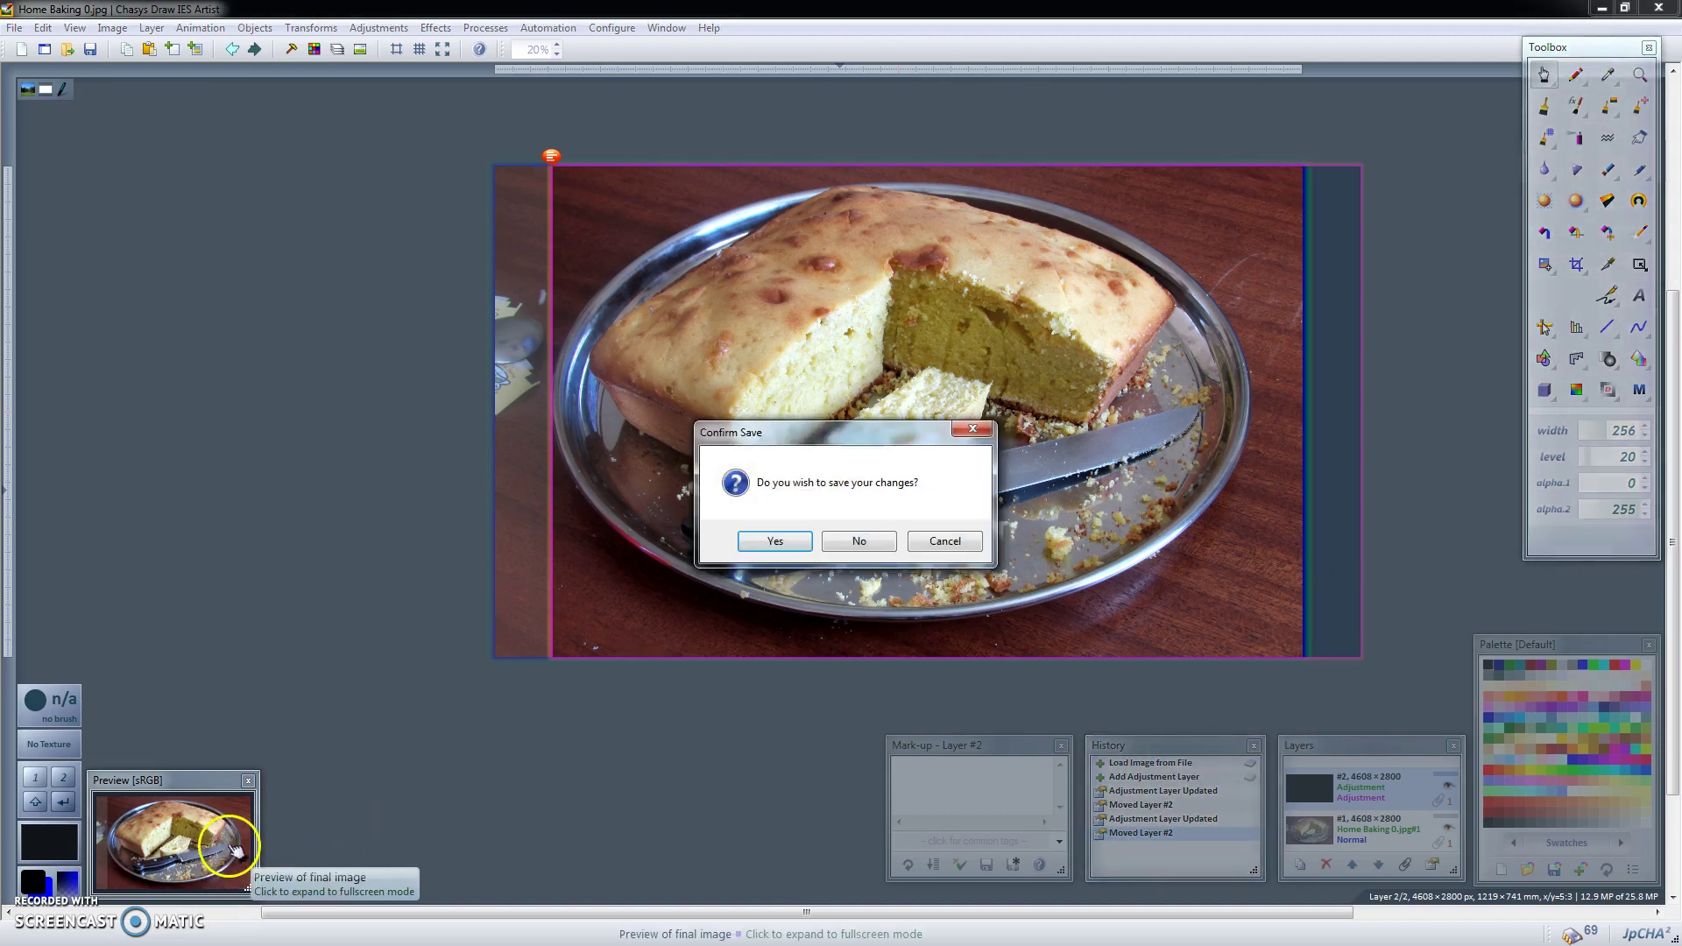
{"action": "left_click", "coordinate": [859, 541]}
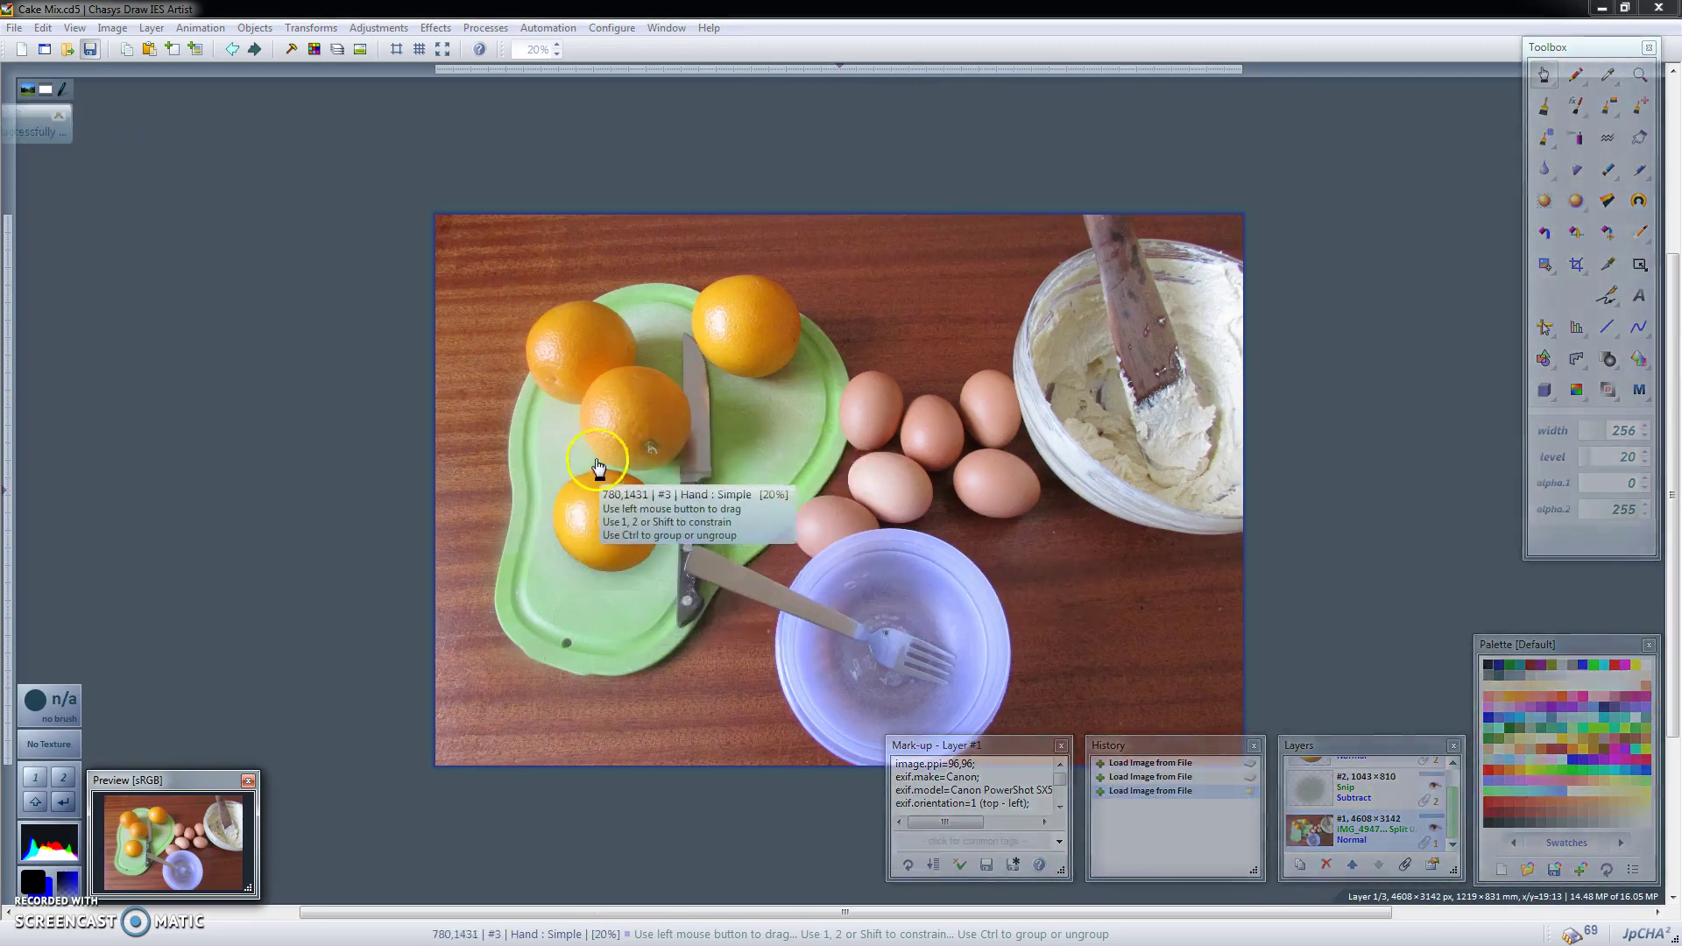
Drag the orange down on the cutting board, then back up and slightly right.
{"action": "scroll", "coordinate": [578, 500], "scroll_direction": "up", "scroll_amount": 5}
{"action": "scroll", "coordinate": [683, 478], "scroll_direction": "down", "scroll_amount": 2}
{"action": "left_click", "coordinate": [676, 486]}
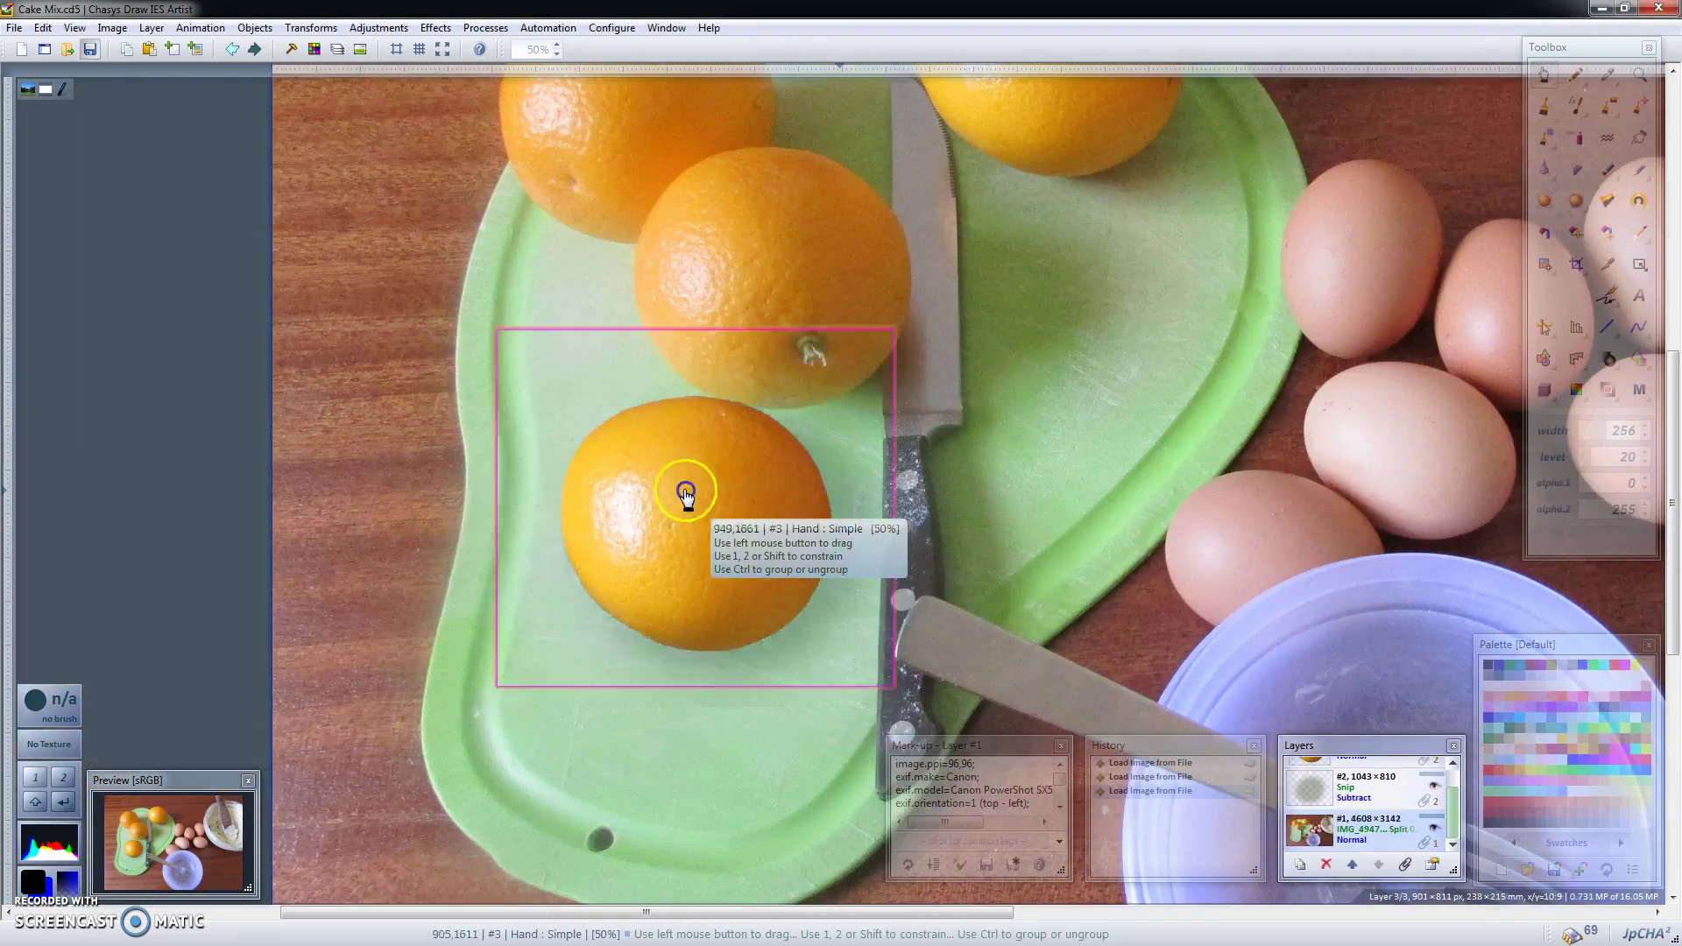
{"action": "left_click_drag", "start_coordinate": [661, 476], "coordinate": [669, 524]}
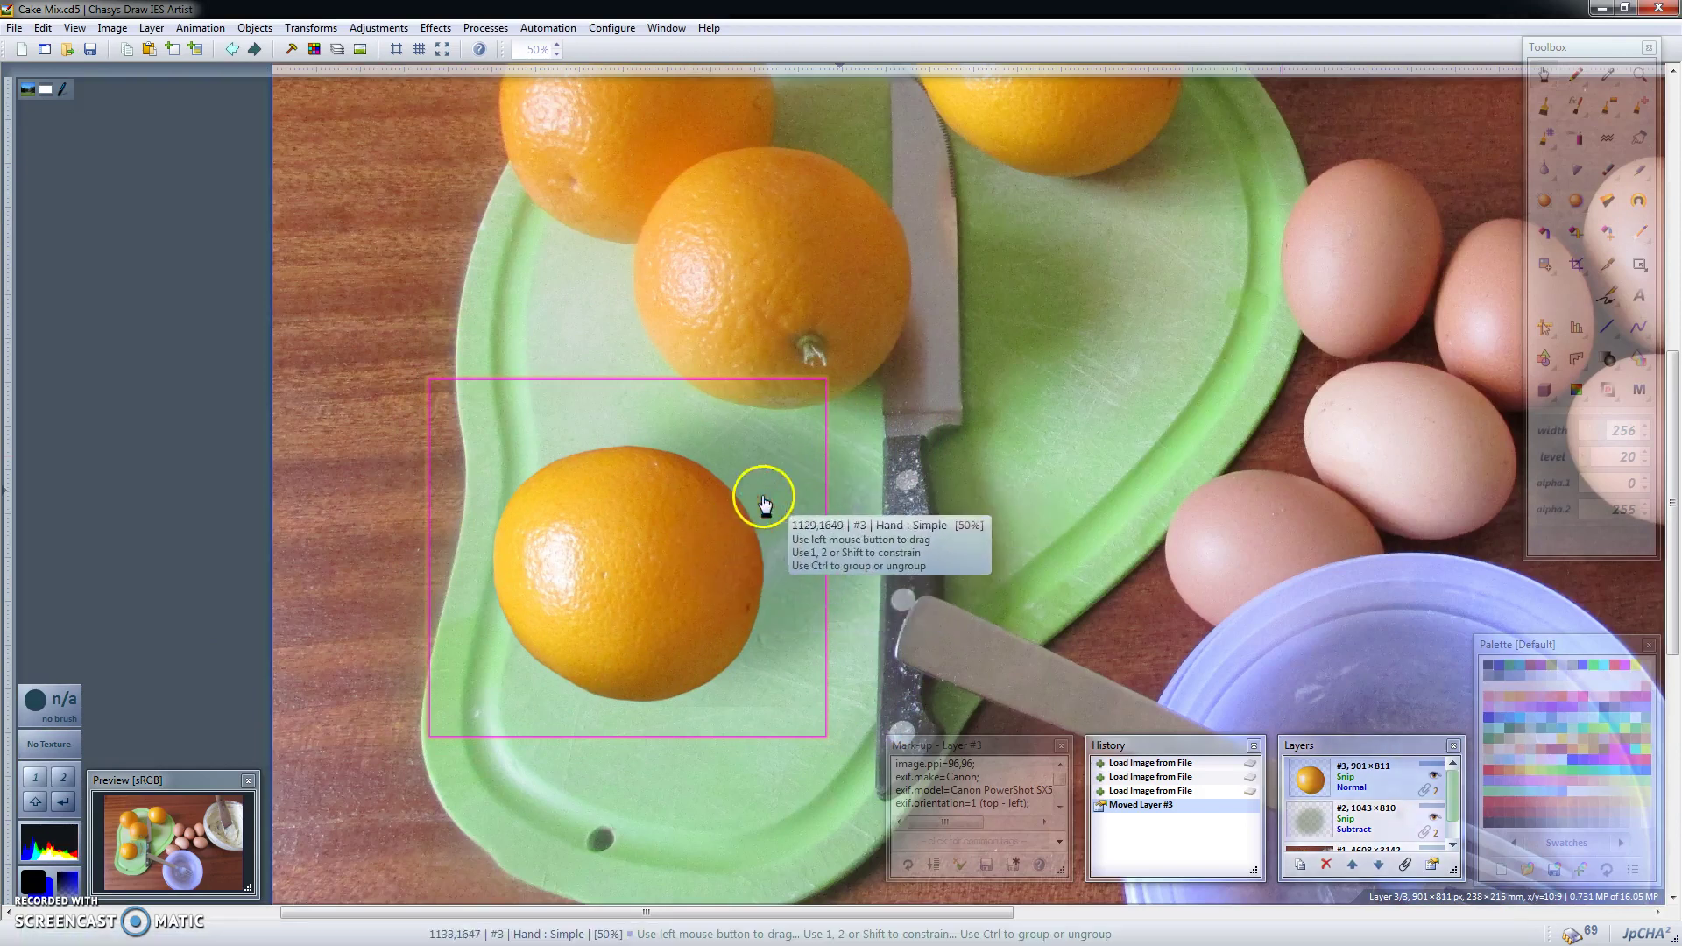
{"action": "left_click_drag", "start_coordinate": [720, 559], "coordinate": [744, 510]}
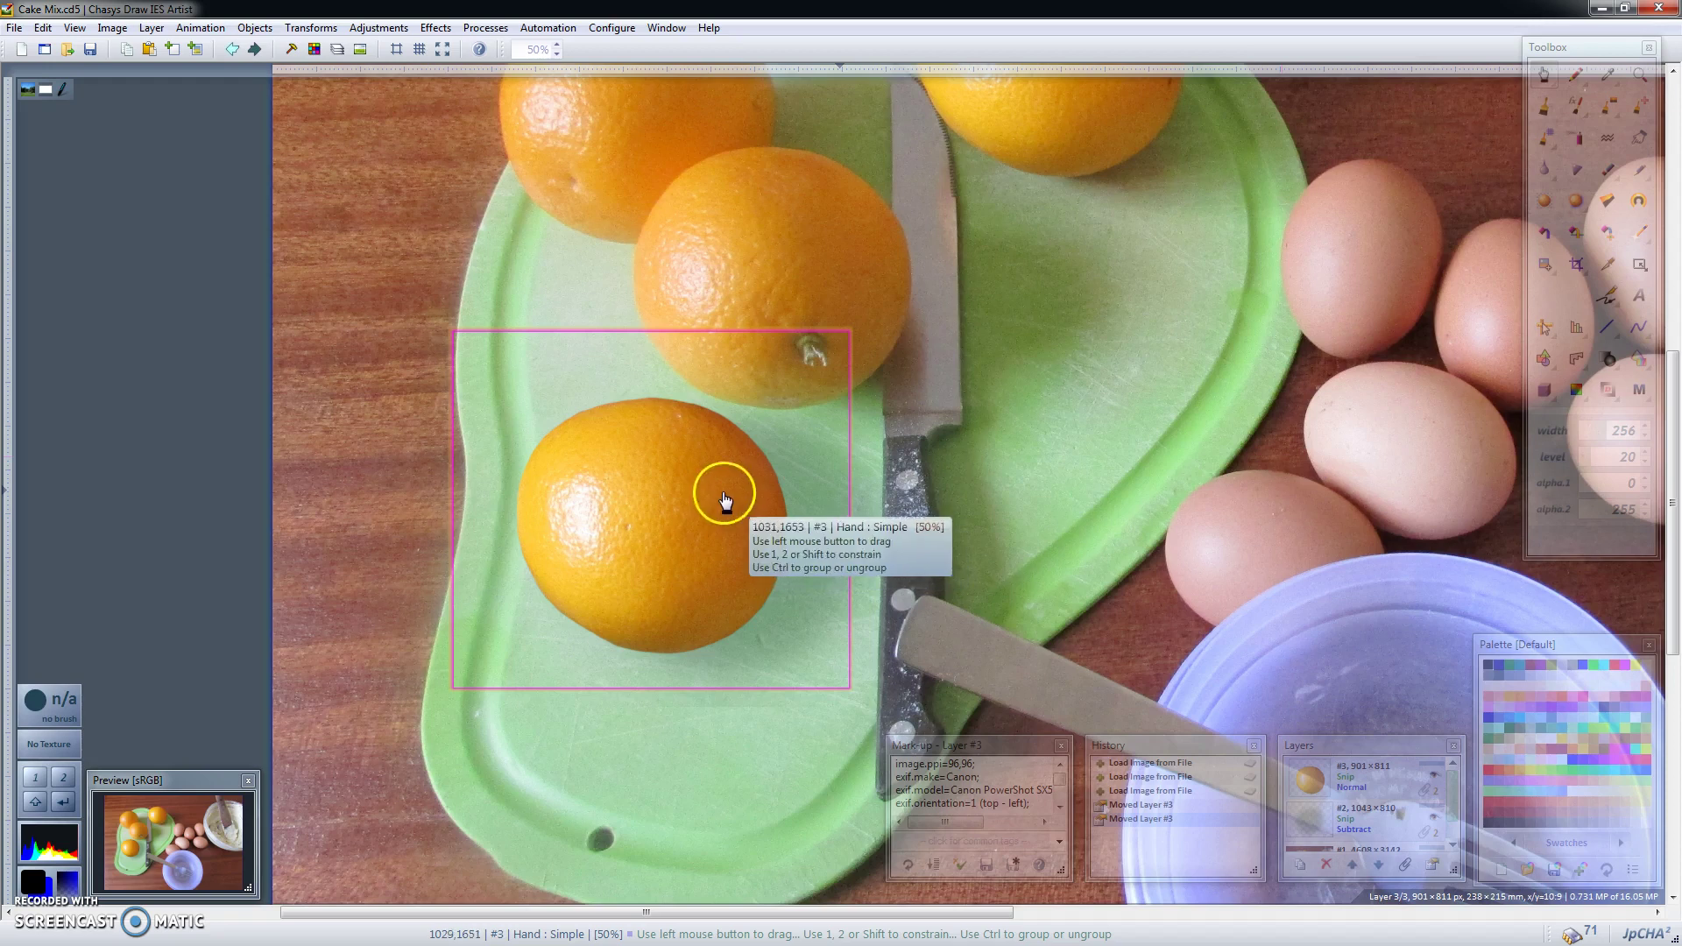
Attach a Brightness and Contrast adjustment layer to the orange via its right-click Adjustments menu.
{"action": "right_click", "coordinate": [720, 492]}
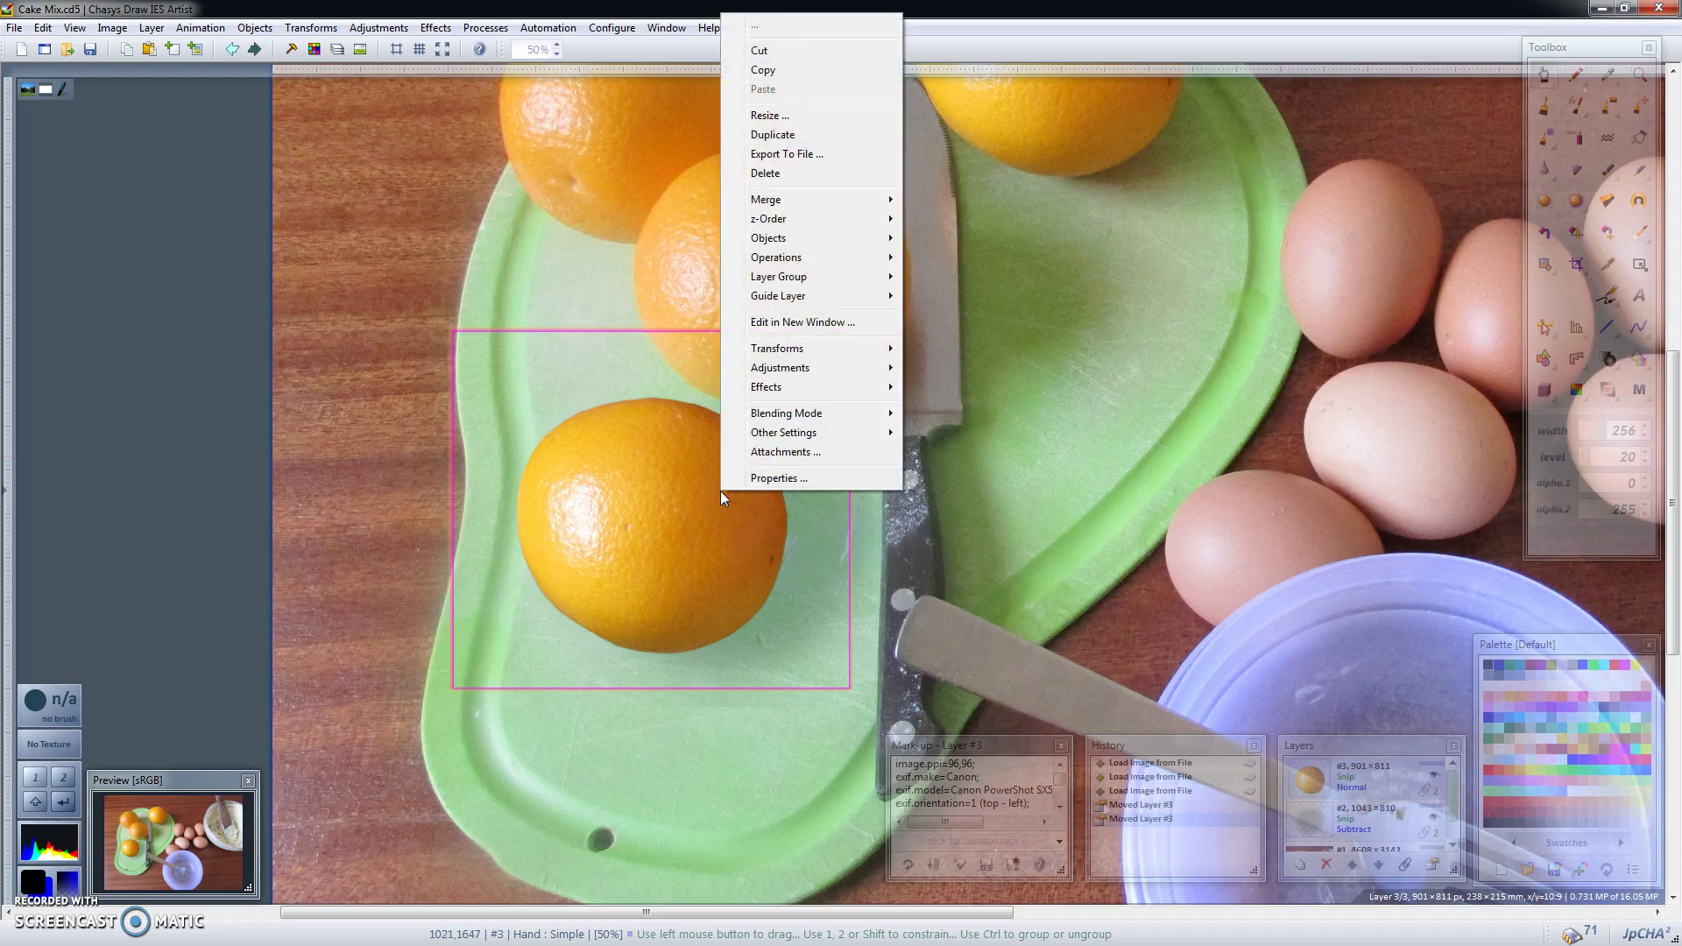
{"action": "mouse_move", "coordinate": [847, 379]}
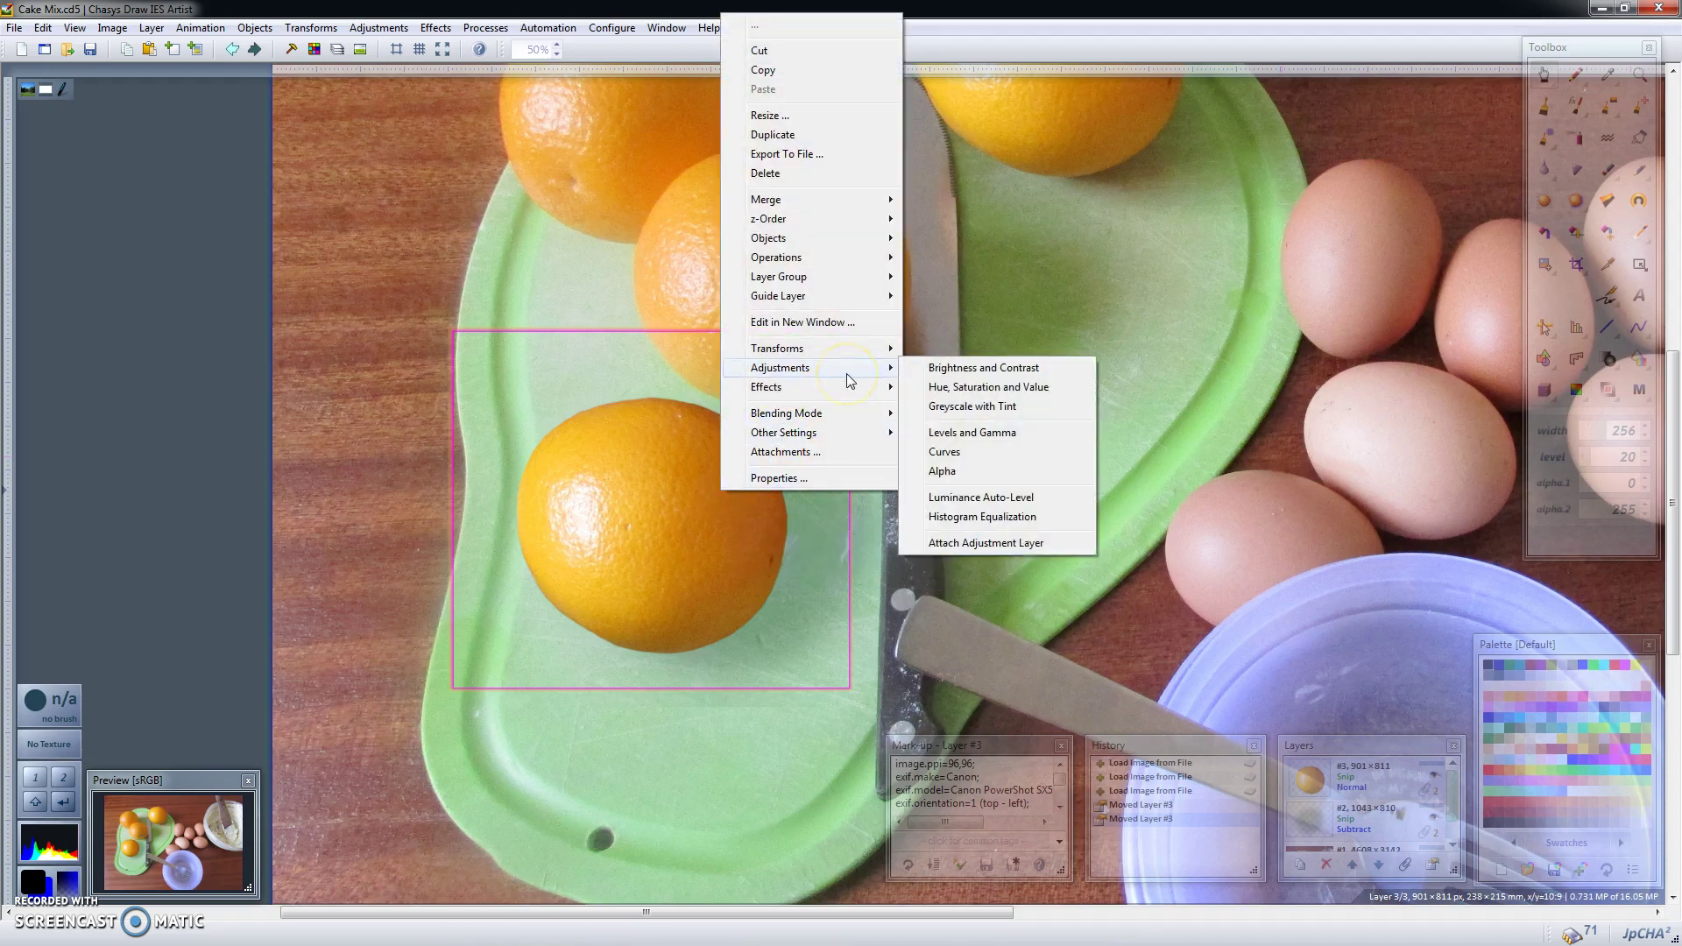
{"action": "left_click", "coordinate": [954, 545]}
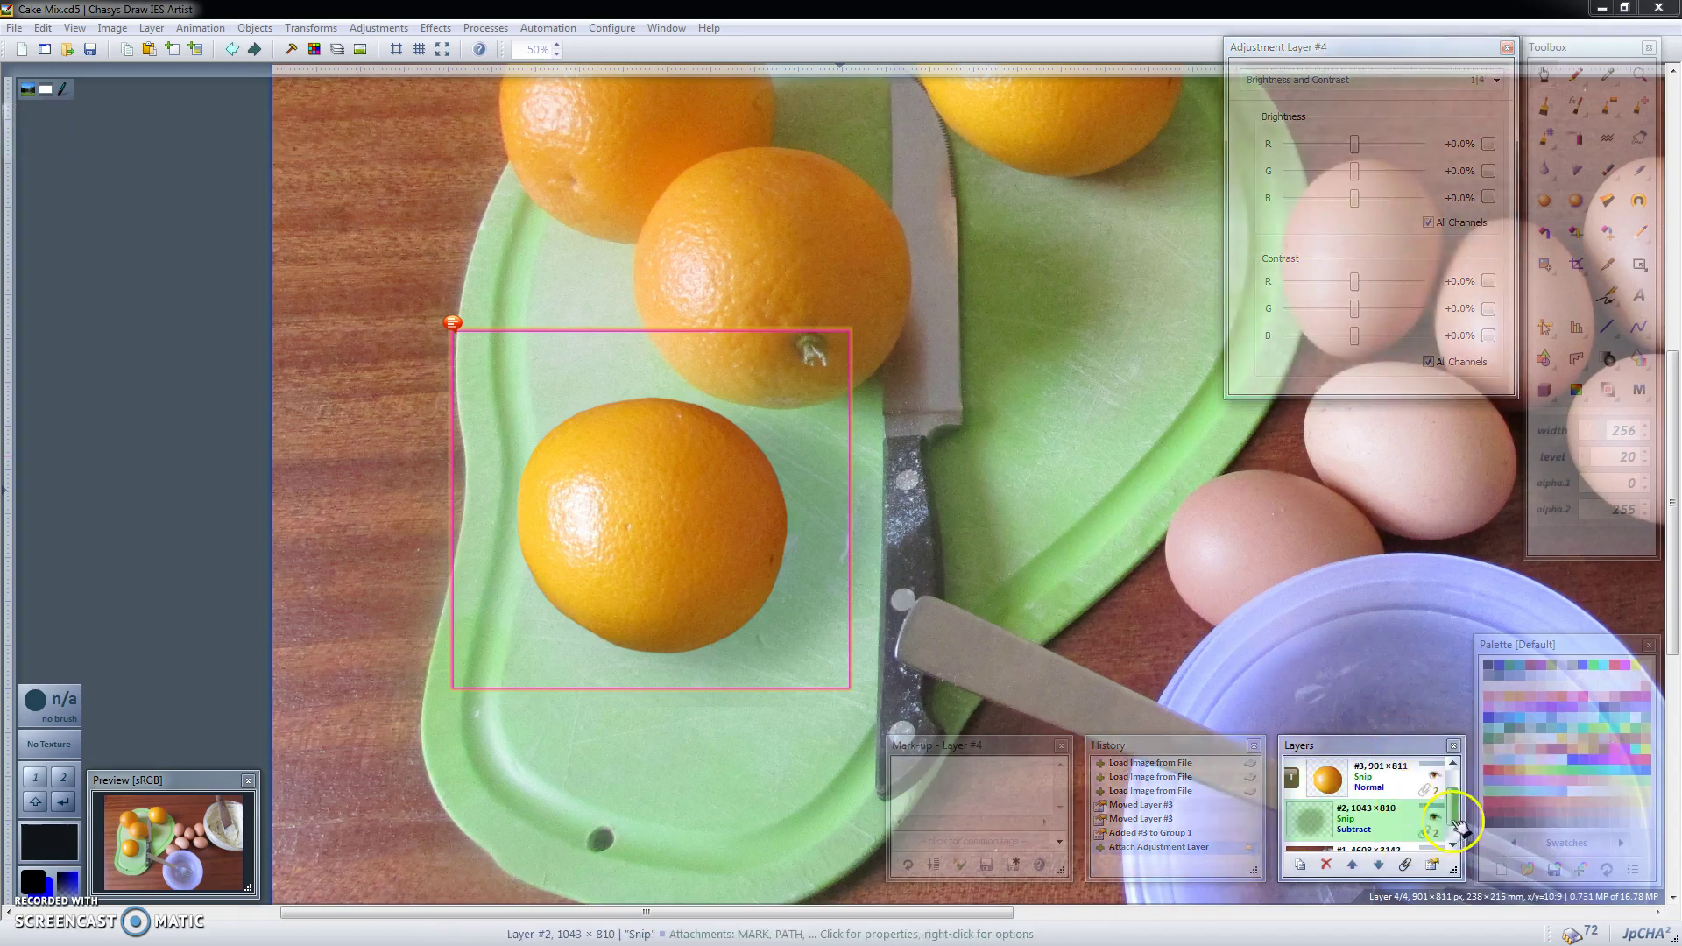
{"action": "scroll", "coordinate": [1453, 814], "scroll_direction": "up", "scroll_amount": 1}
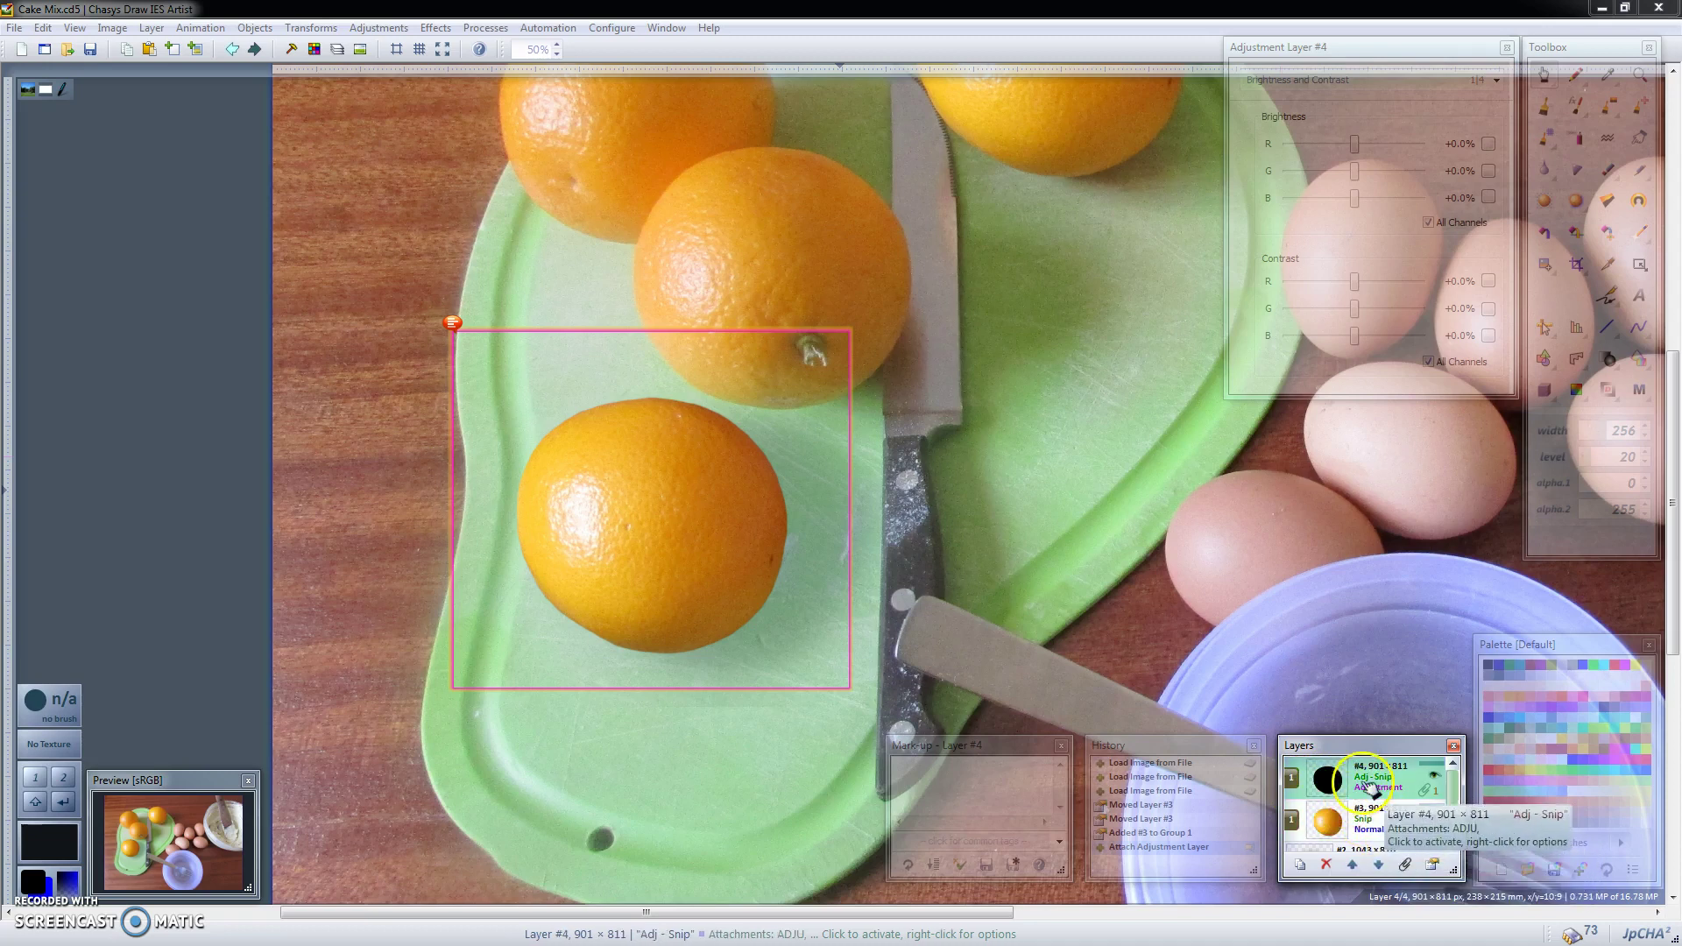
Uncheck Locked in adjustment layer #4's properties and drag the orange group down to 449, 1387.
{"action": "left_click", "coordinate": [1433, 867]}
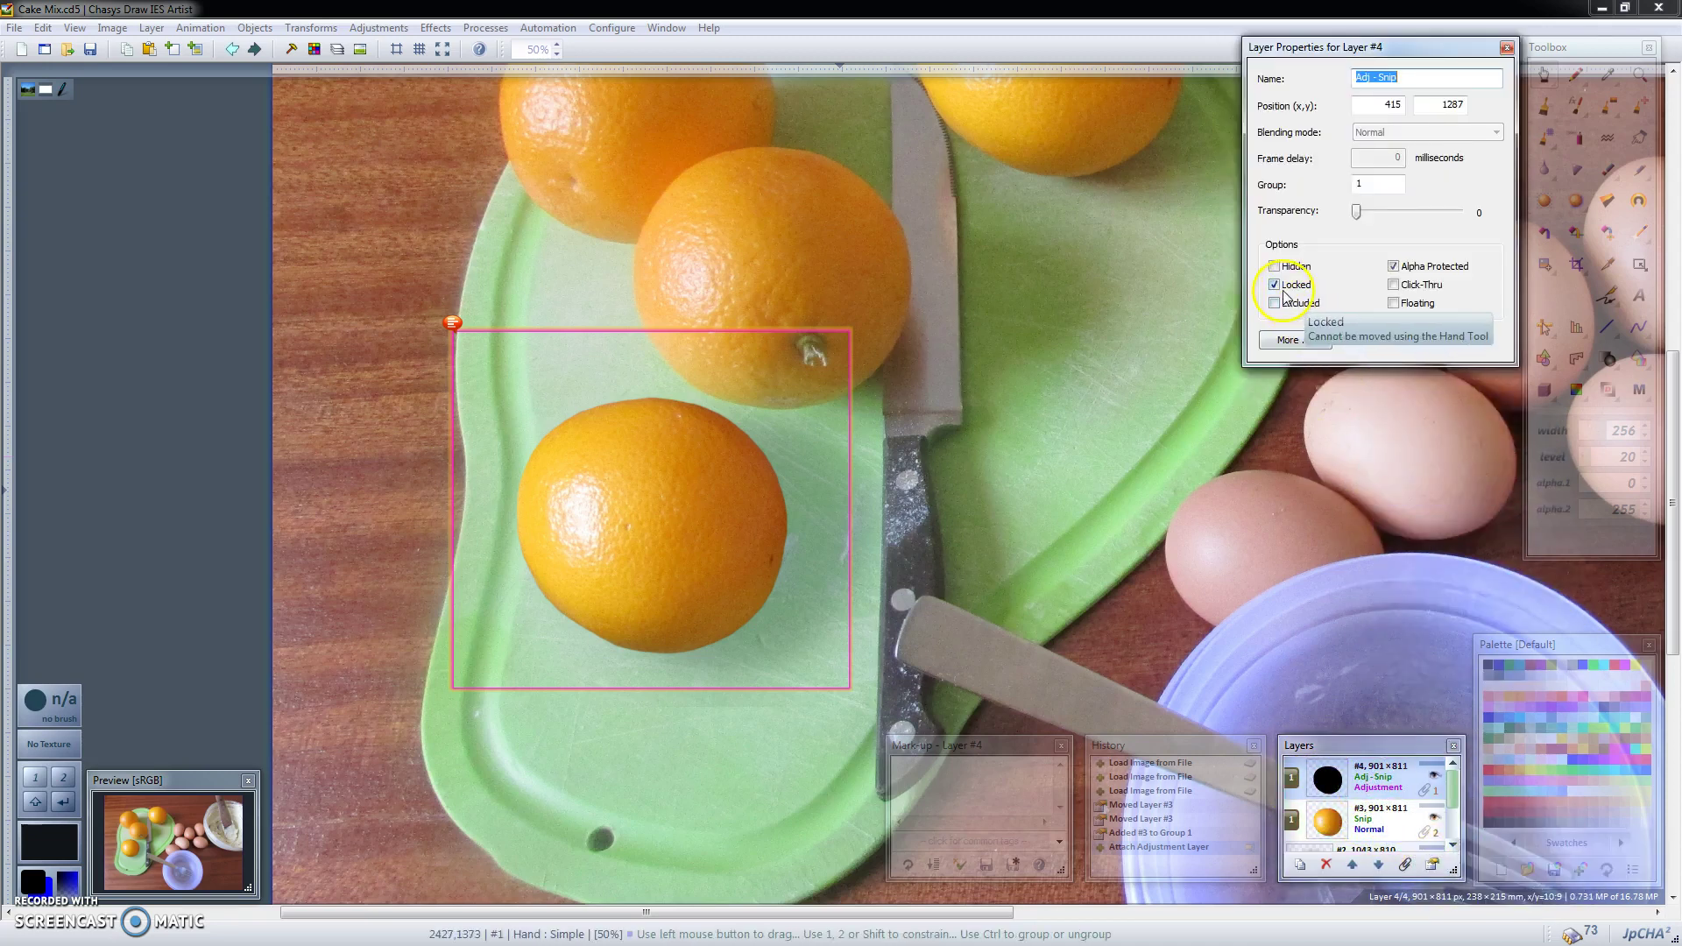
{"action": "left_click", "coordinate": [1281, 287]}
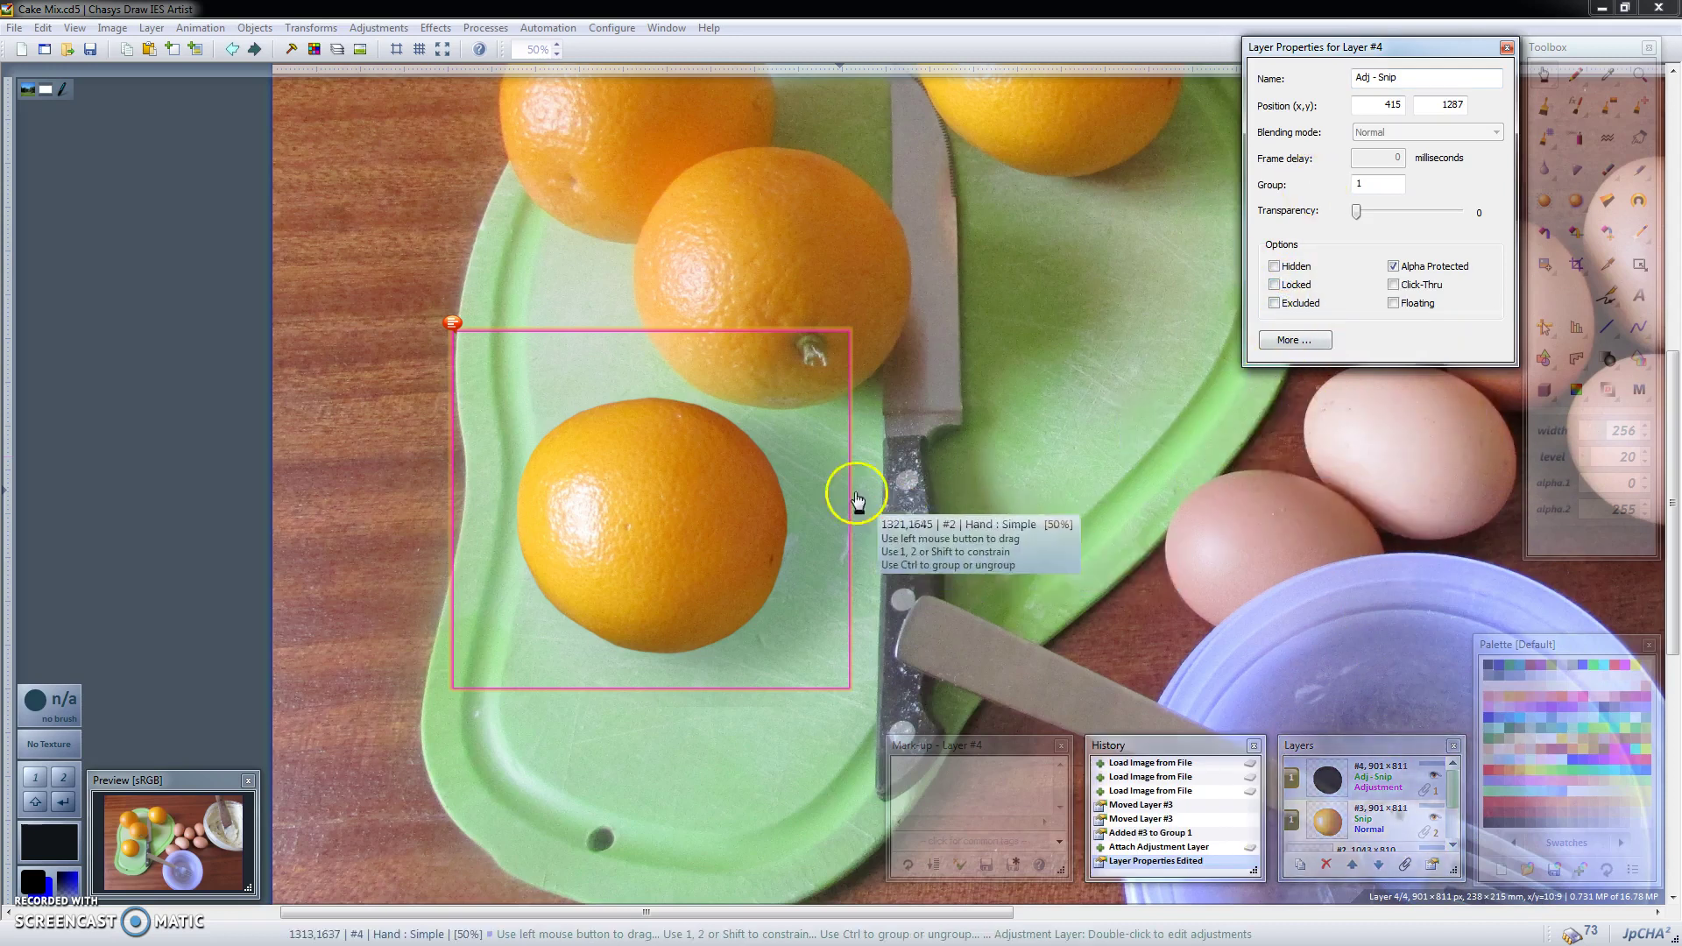
{"action": "left_click_drag", "start_coordinate": [825, 476], "coordinate": [846, 520]}
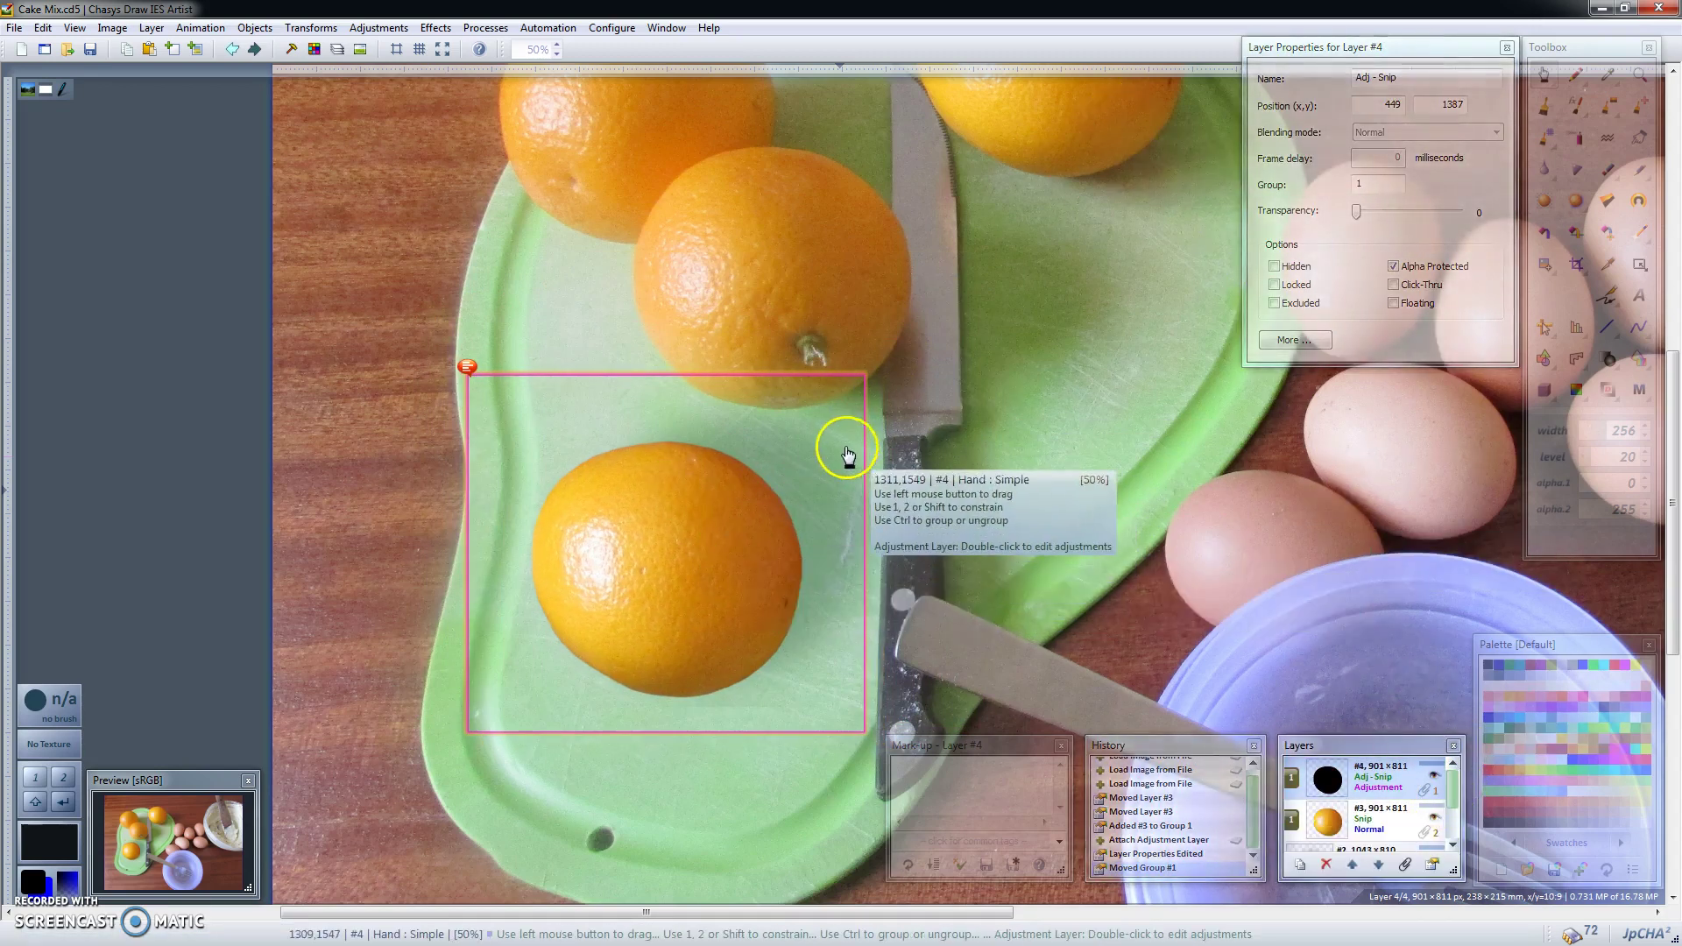
{"action": "left_click", "coordinate": [799, 455]}
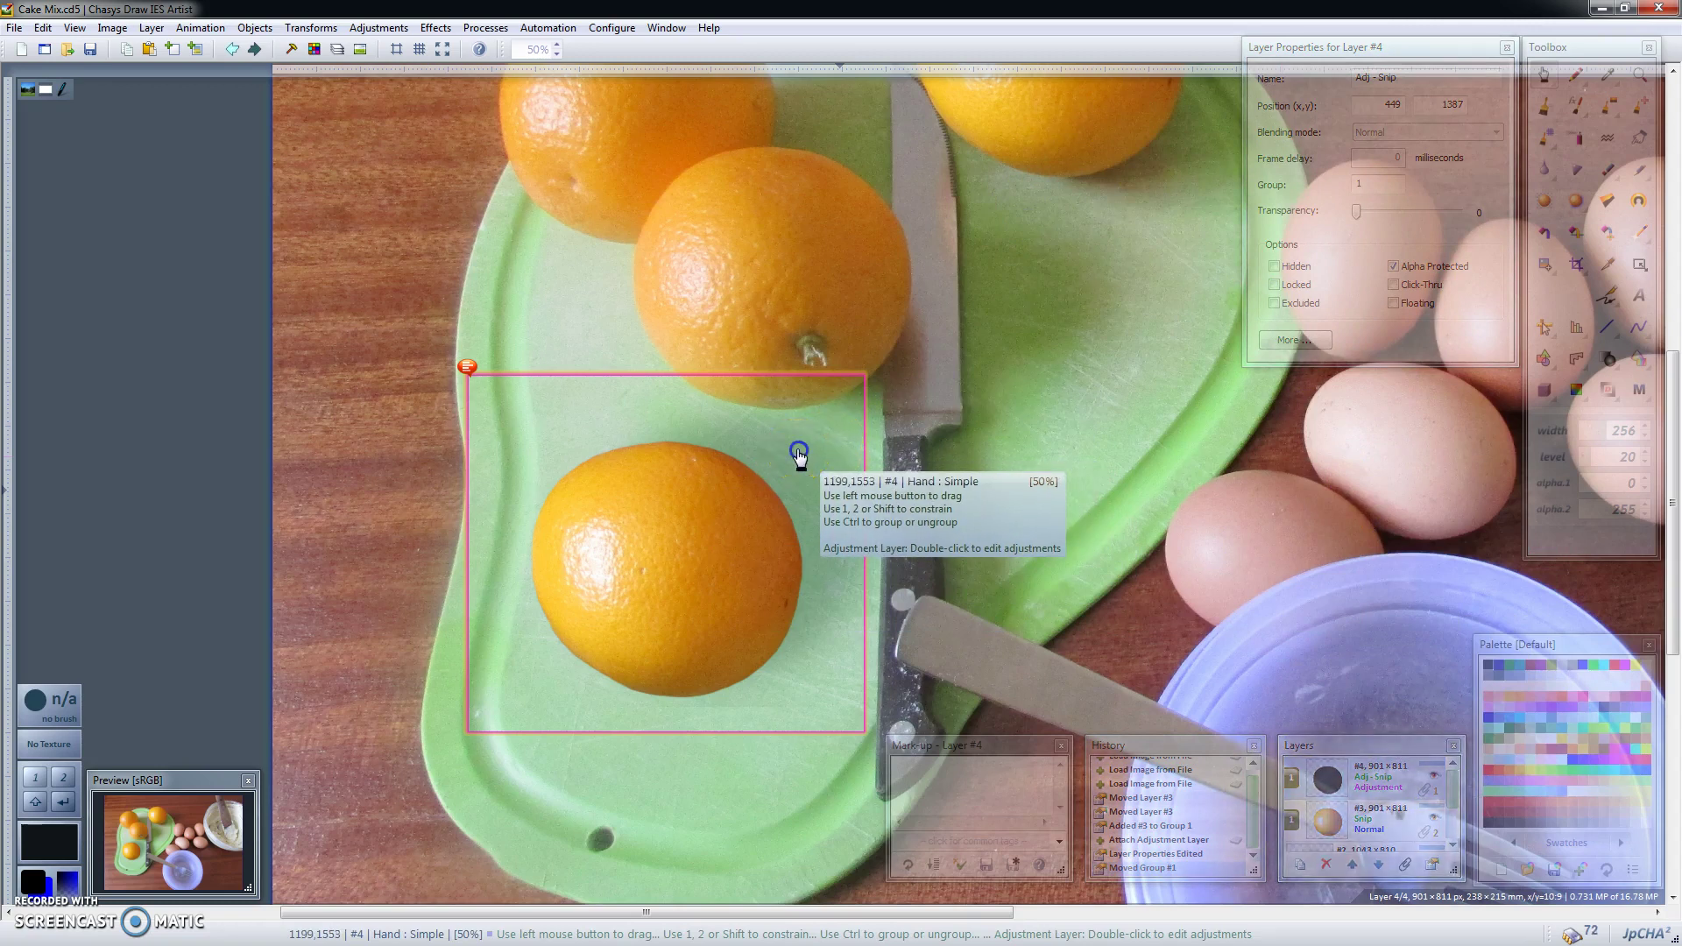
Switch adjustment layer #4 to Curves with an S-curve deepening shadows and lifting highlights.
{"action": "double_click", "coordinate": [799, 453]}
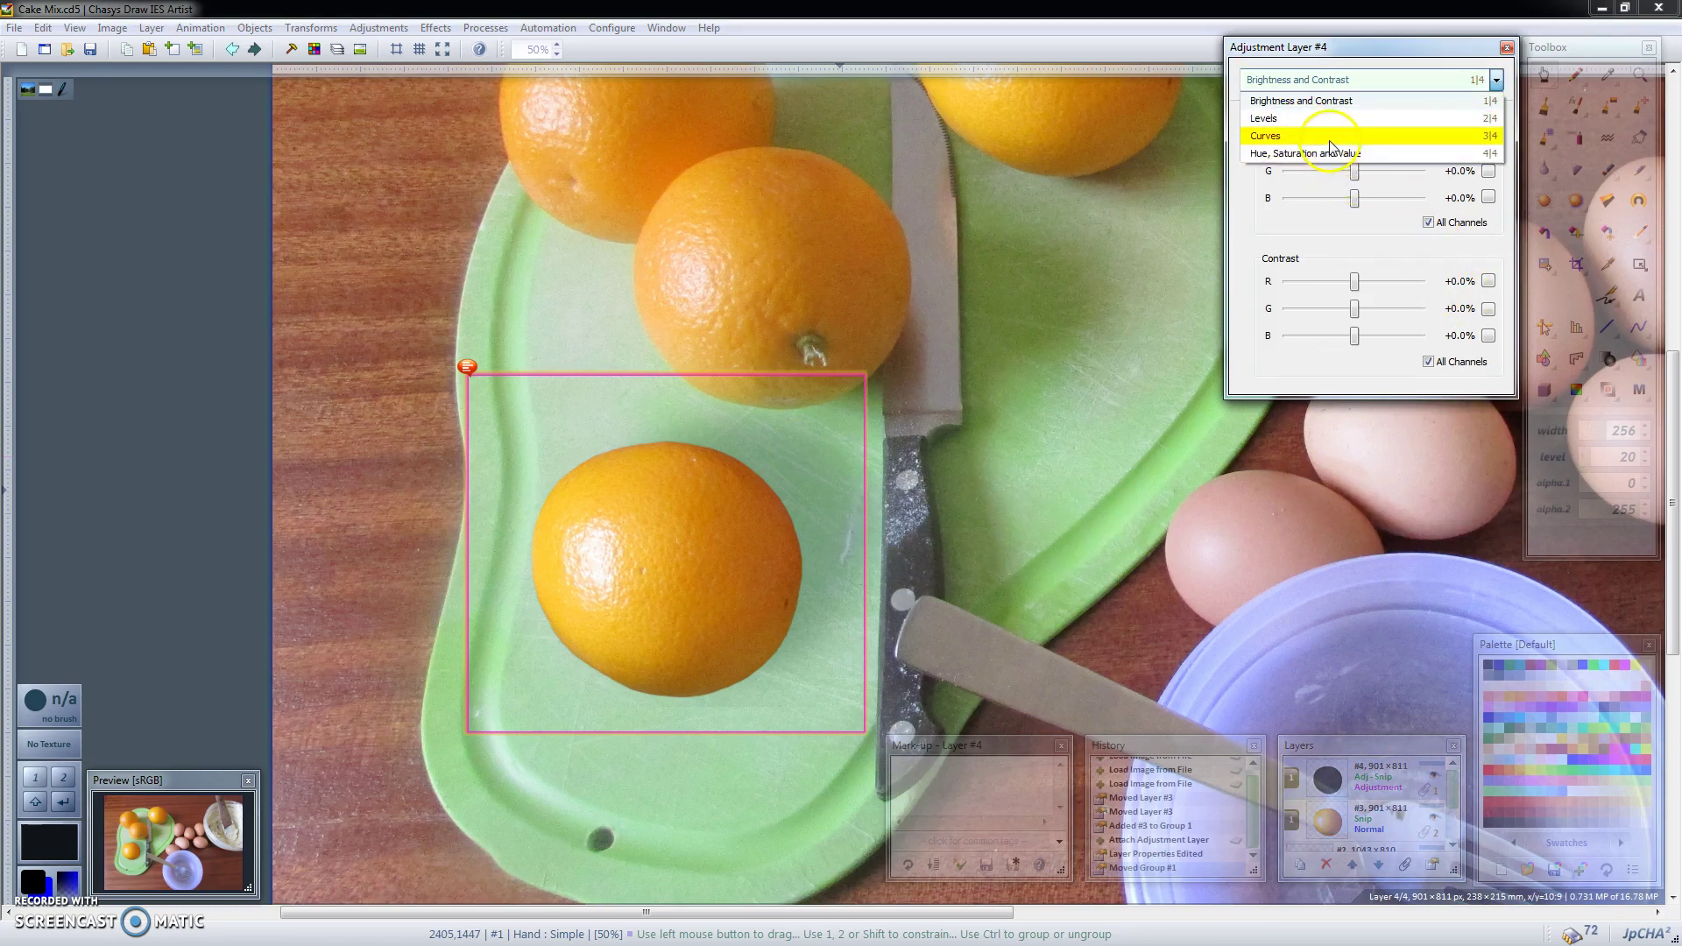
{"action": "left_click", "coordinate": [1353, 131]}
{"action": "mouse_move", "coordinate": [1312, 307]}
{"action": "left_mouse_down"}
{"action": "mouse_move", "coordinate": [1296, 303]}
{"action": "mouse_move", "coordinate": [1320, 318]}
{"action": "left_mouse_up"}
{"action": "left_click", "coordinate": [1468, 162]}
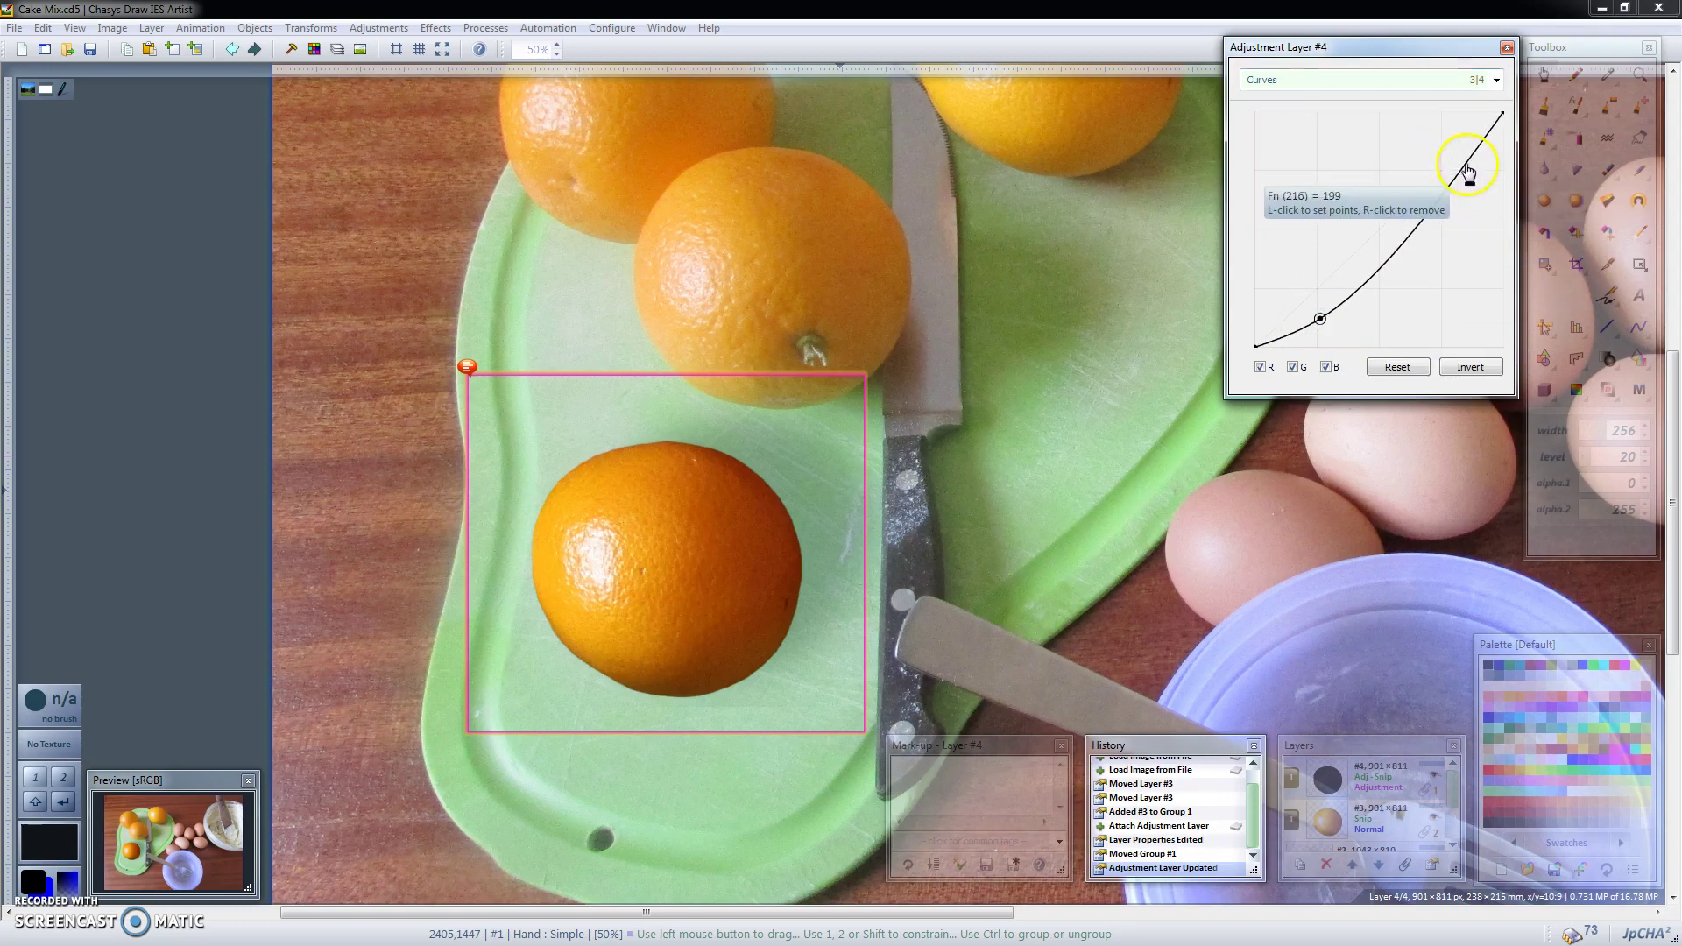
{"action": "left_click_drag", "start_coordinate": [1467, 167], "coordinate": [1466, 159]}
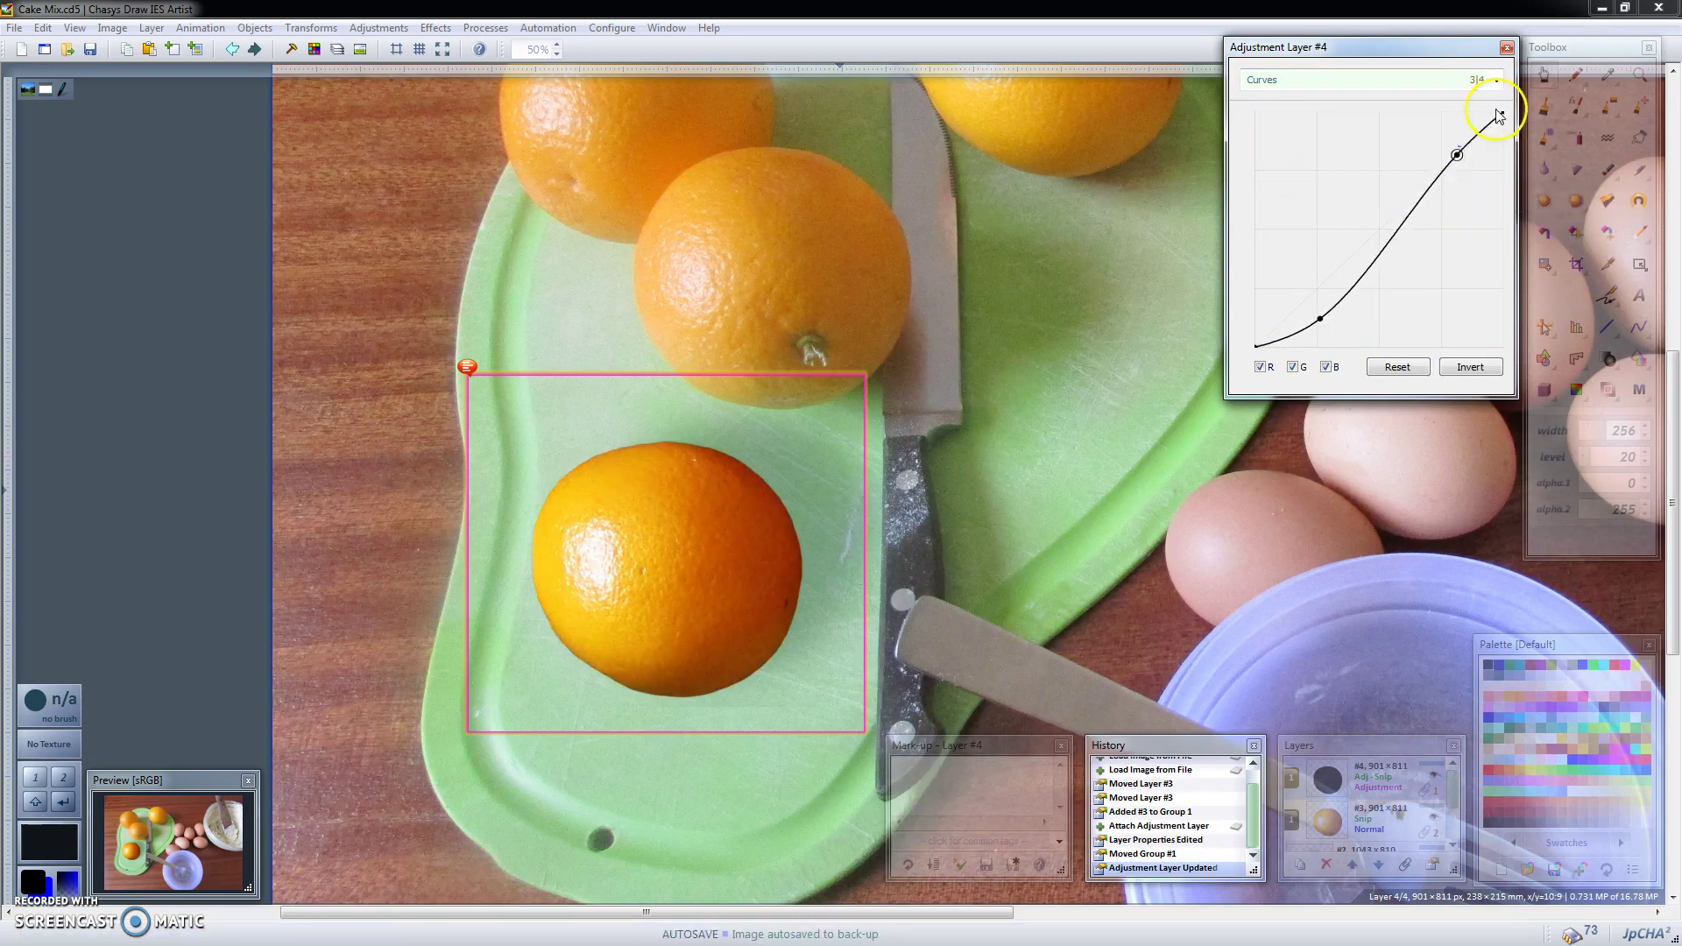
{"action": "left_click", "coordinate": [1499, 49]}
Zoom out to 20% and shift Group #1 slightly left on the cutting board.
{"action": "scroll", "coordinate": [1465, 289], "scroll_direction": "down", "scroll_amount": 3}
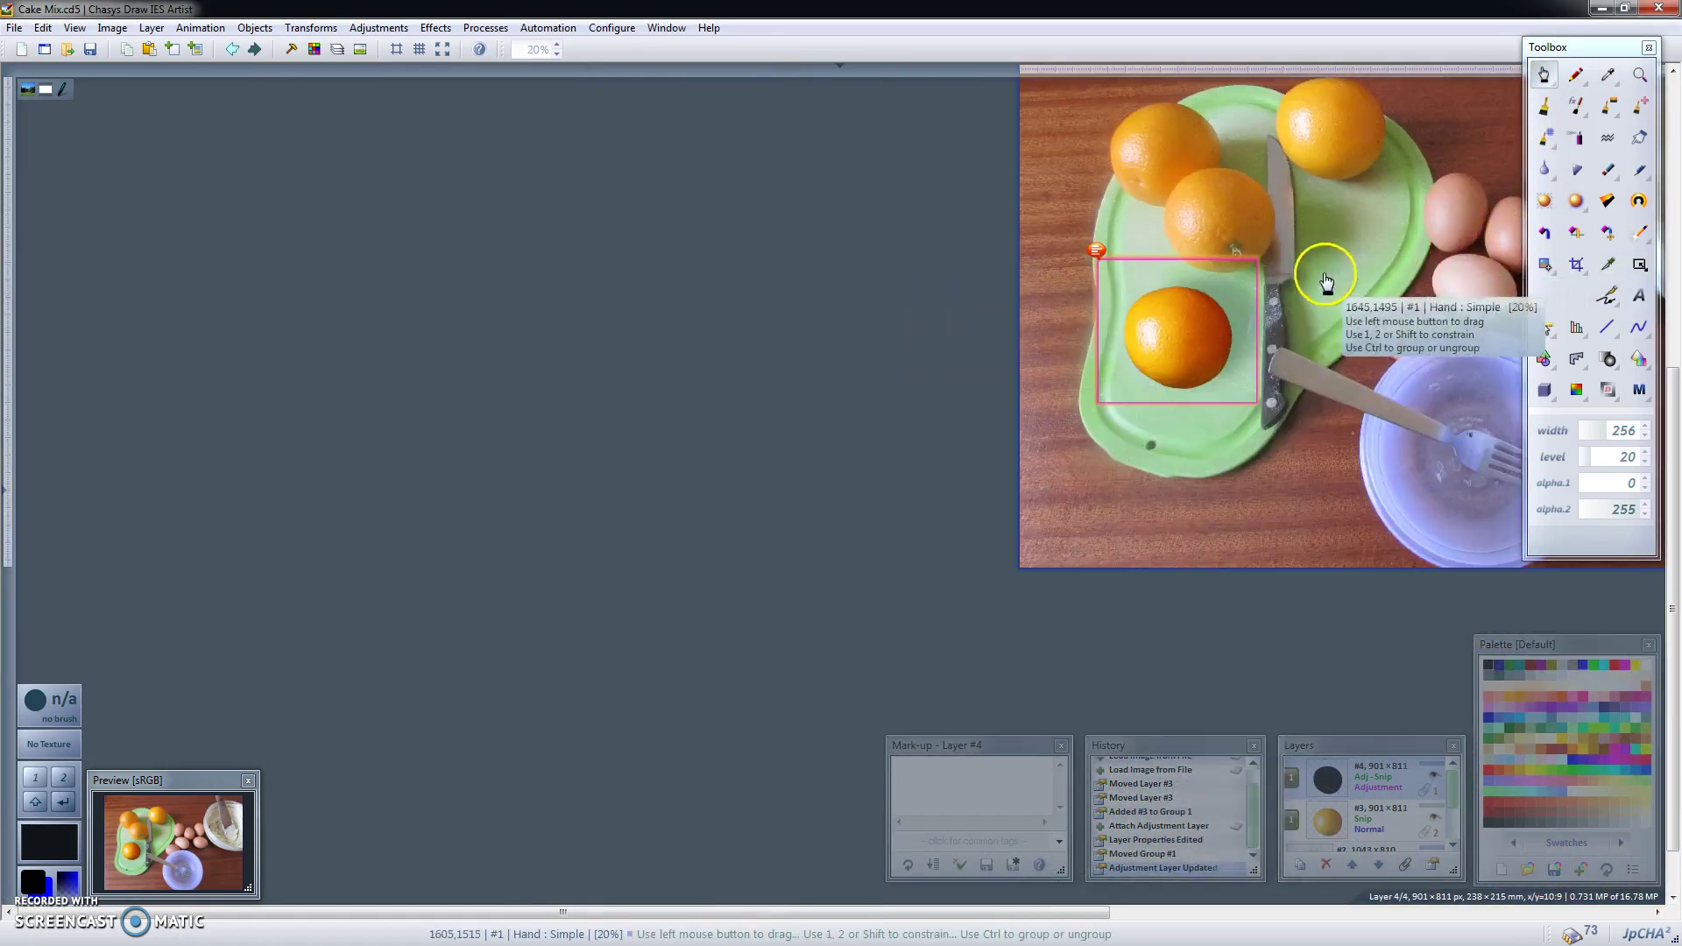
{"action": "left_click_drag", "start_coordinate": [1309, 285], "coordinate": [1209, 307]}
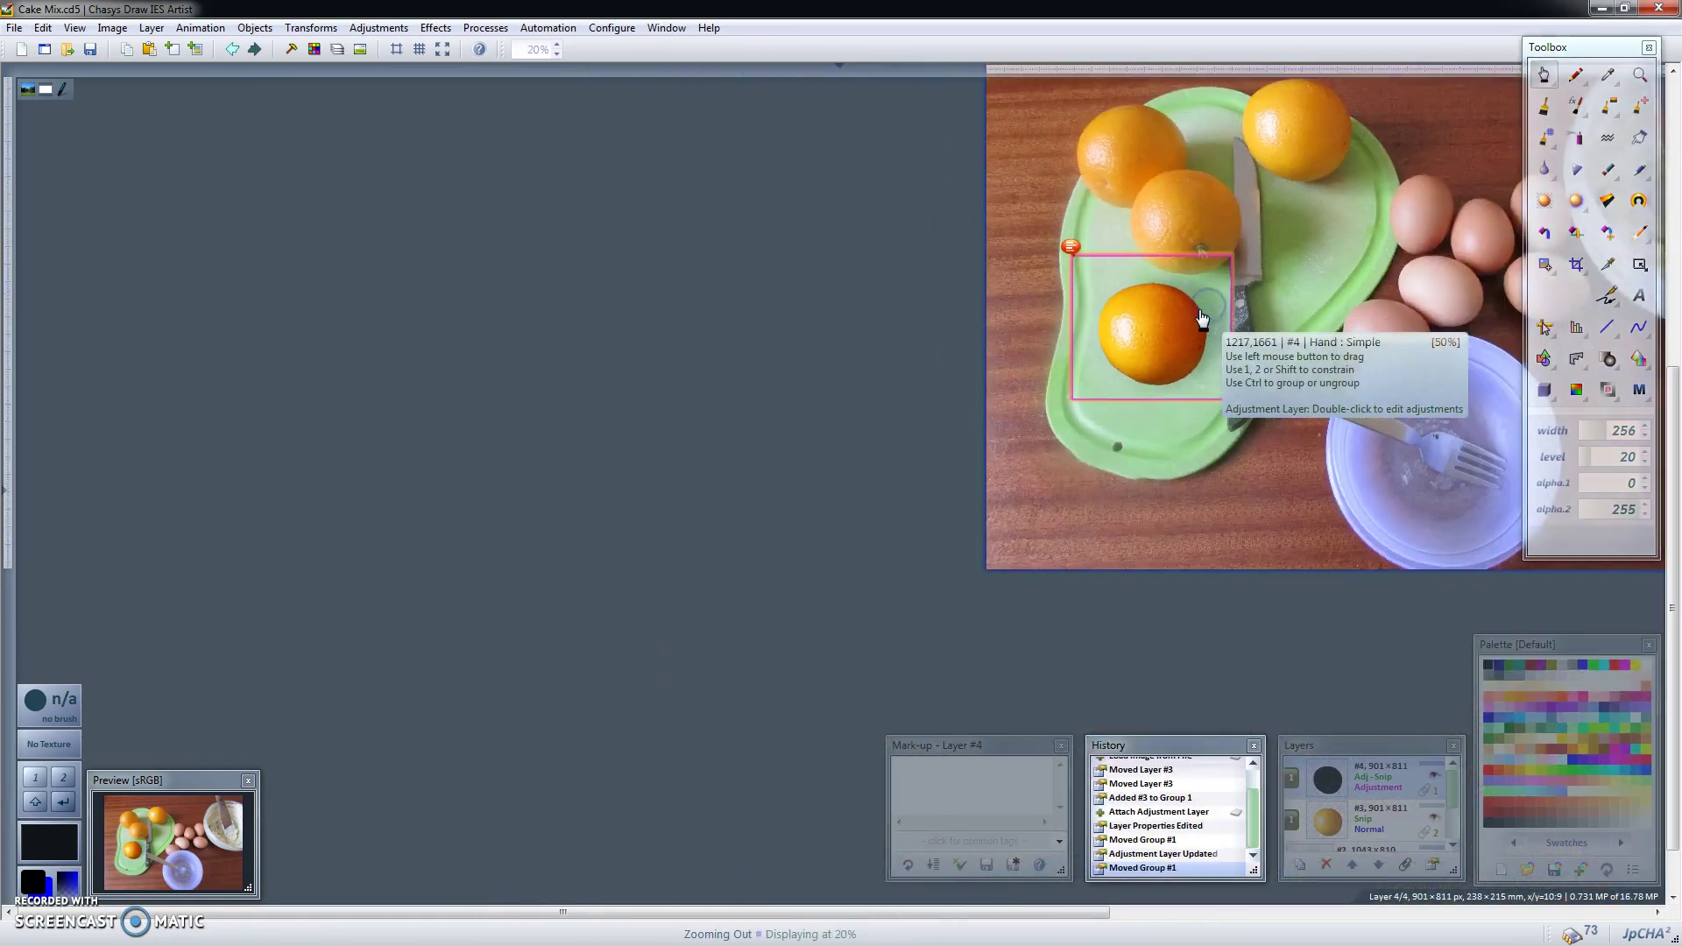
{"action": "left_click", "coordinate": [1209, 223]}
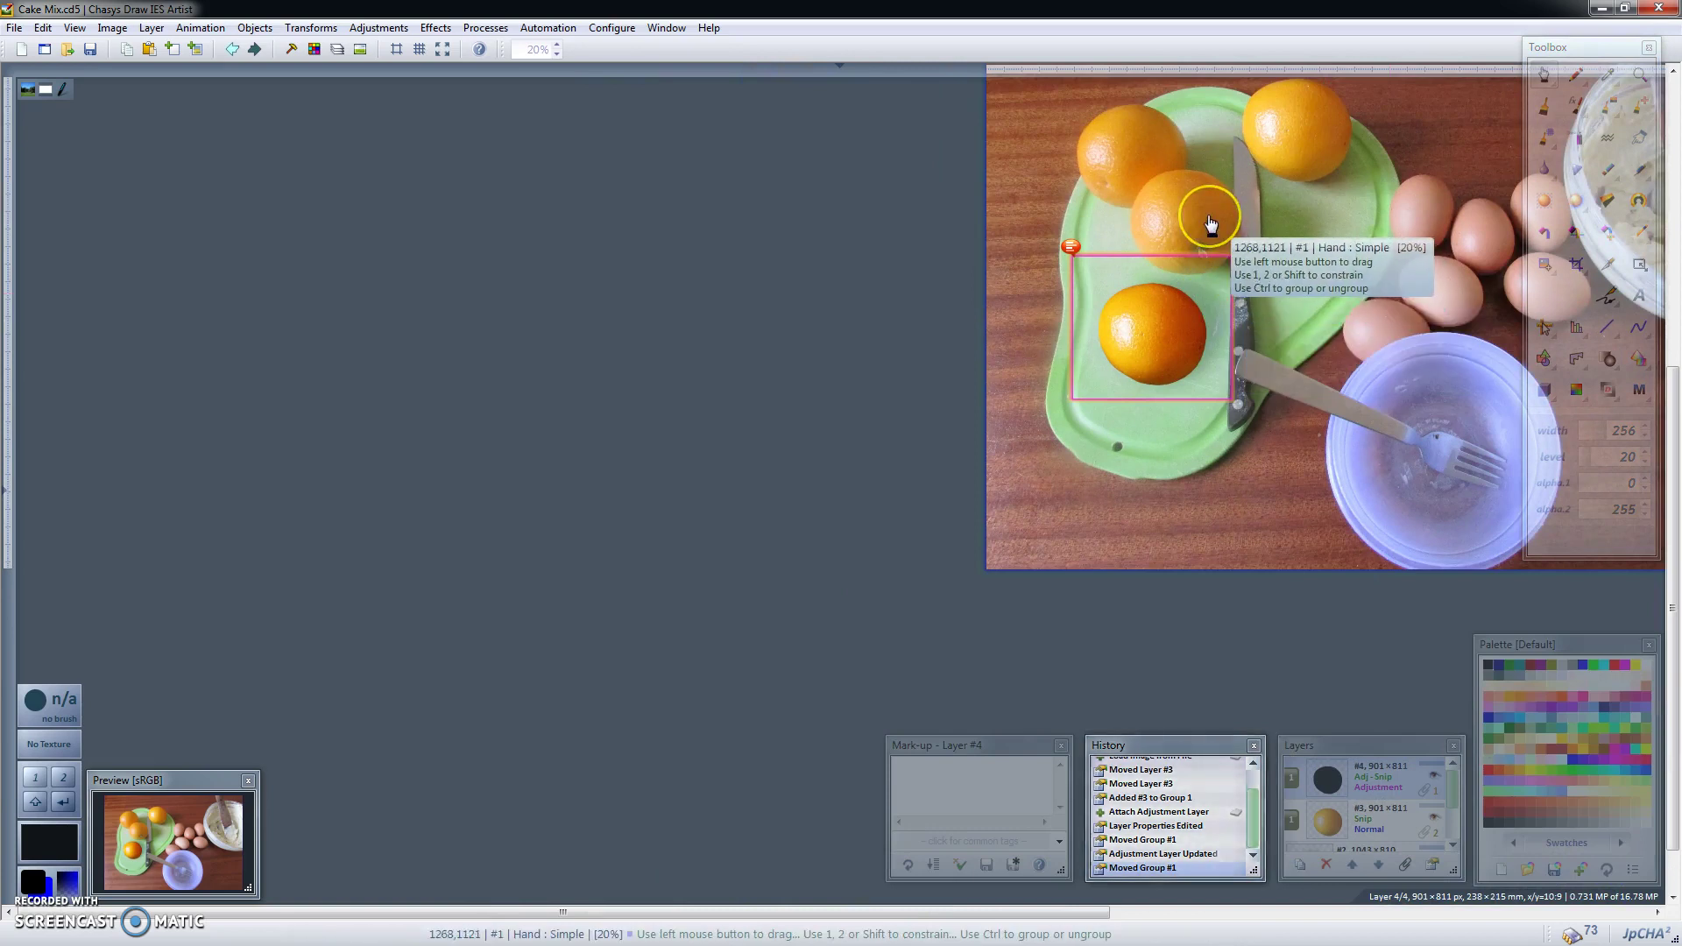